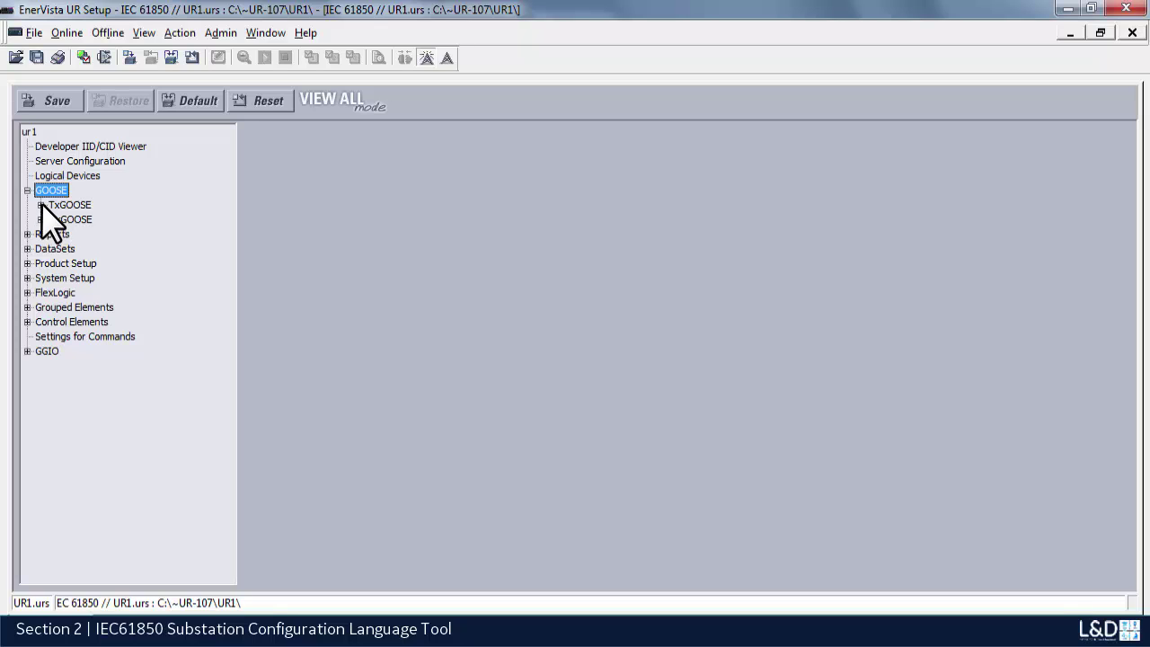
- Expand the TxGOOSE branch under GOOSE to show TxGOOSE1 through TxGOOSE16
{"action": "left_click", "coordinate": [40, 205]}
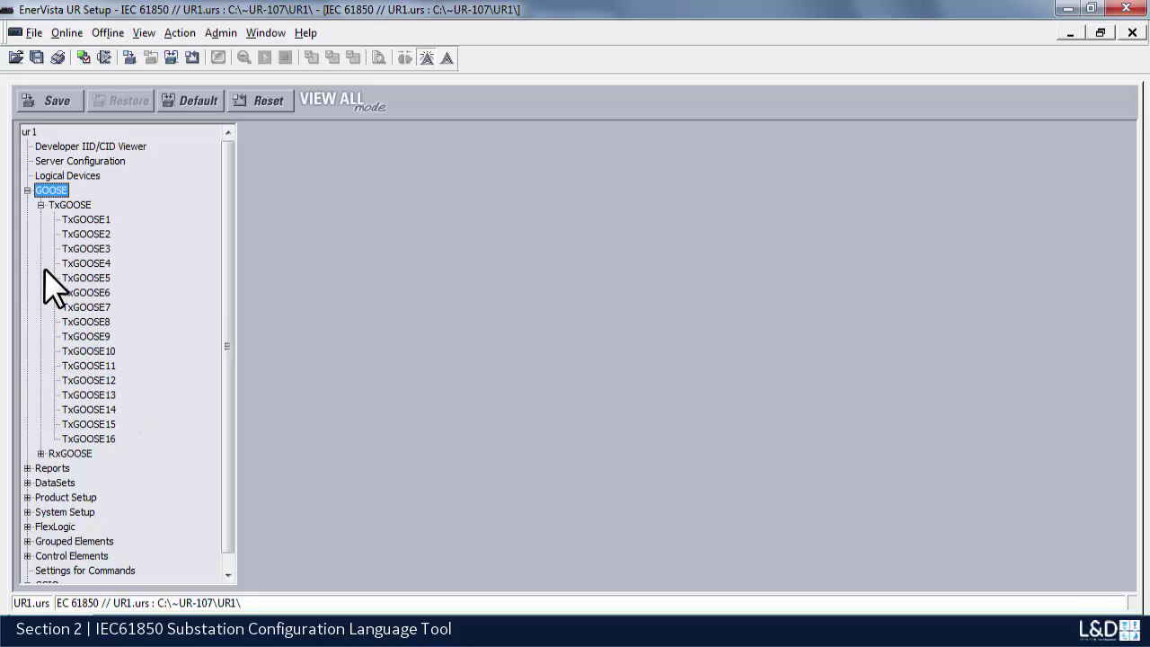
- Change TxGOOSE1's MODE setting from Disabled to GOOSE
{"action": "left_click", "coordinate": [92, 220]}
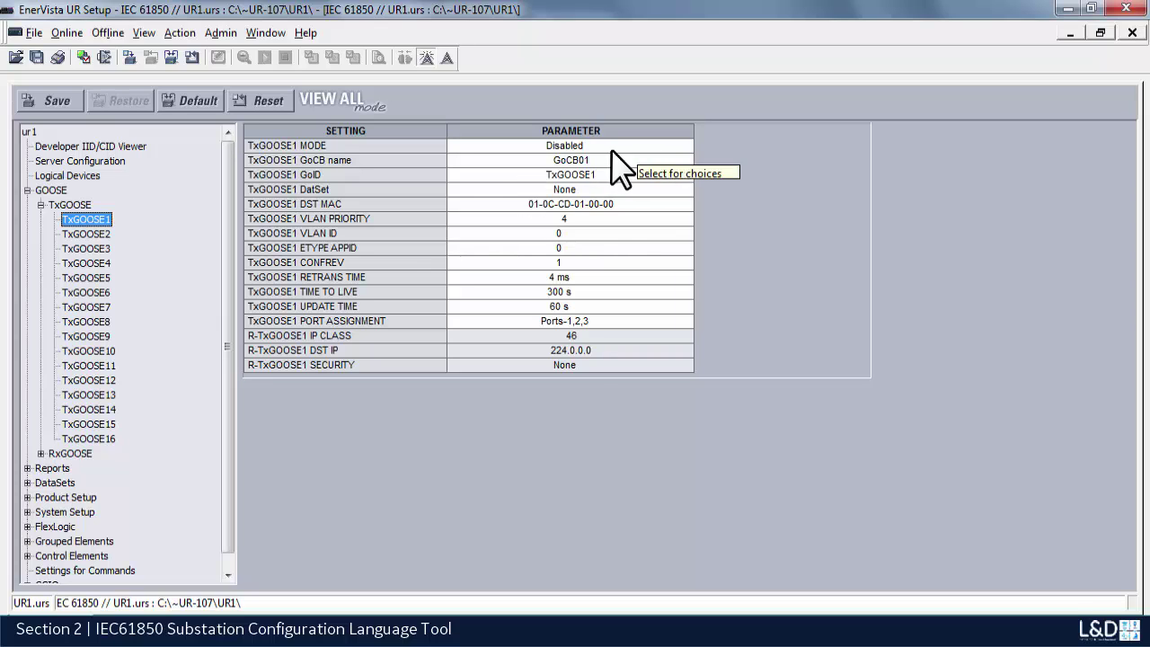
{"action": "left_click", "coordinate": [685, 146]}
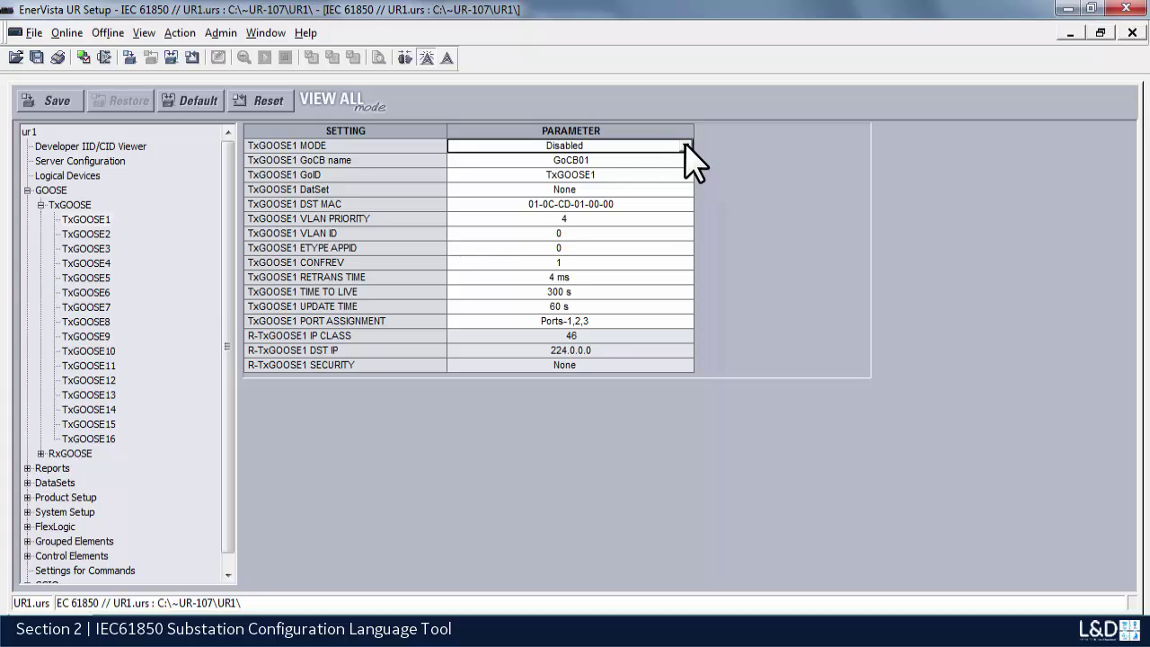
{"action": "left_click", "coordinate": [685, 146]}
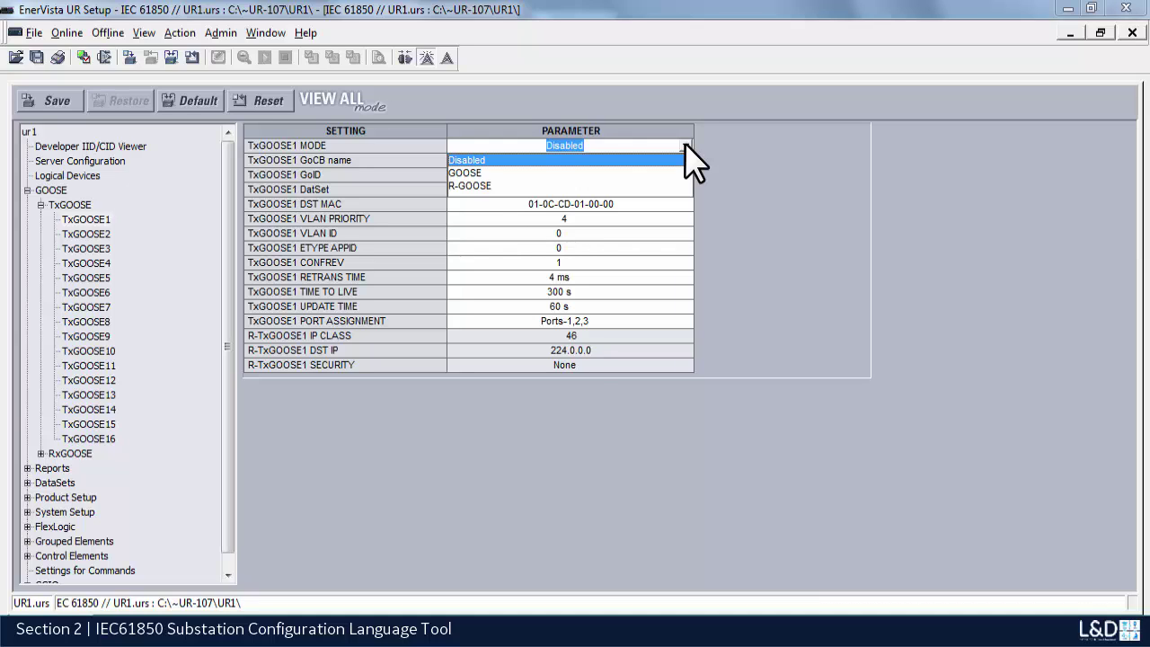
{"action": "left_click", "coordinate": [509, 173]}
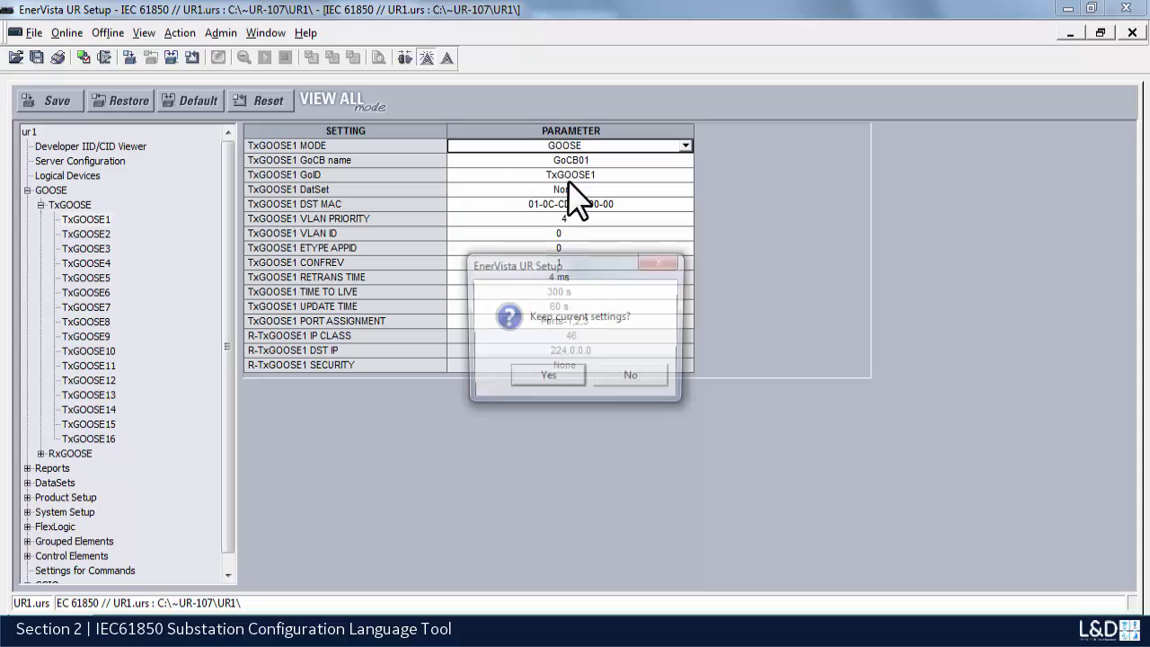
- Answer Yes to keep TxGOOSE1's current settings after switching to GOOSE mode
{"action": "left_click", "coordinate": [575, 382]}
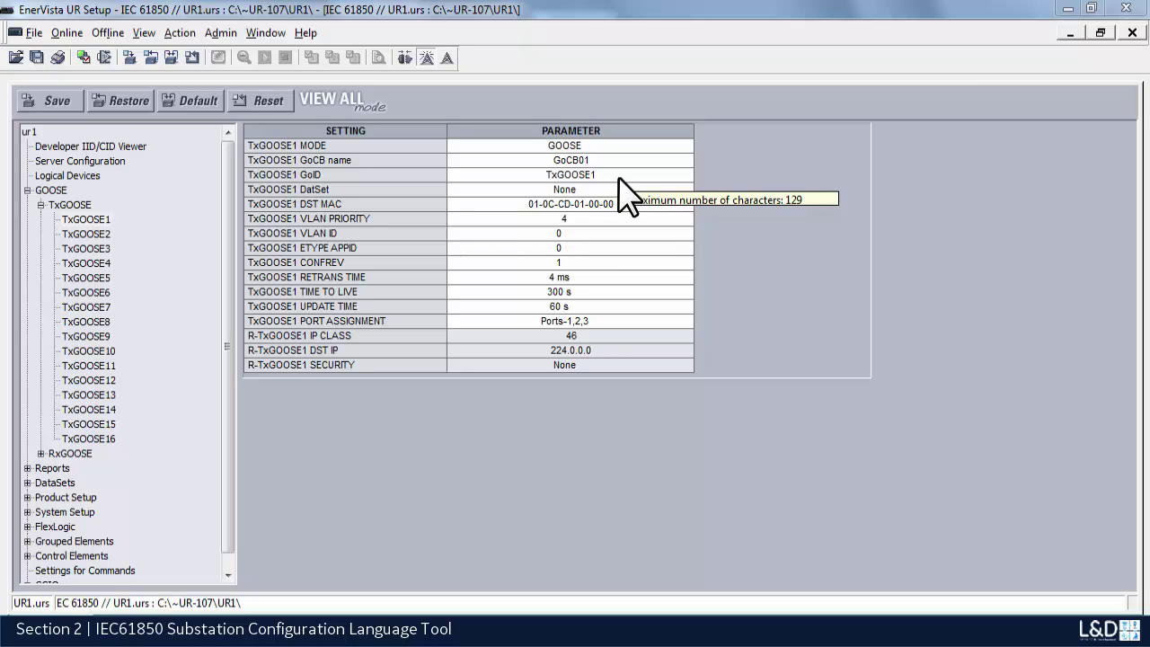
- Set TxGOOSE1's DatSet from None to TT3DataSet01
{"action": "left_click", "coordinate": [679, 190]}
{"action": "left_click", "coordinate": [685, 191]}
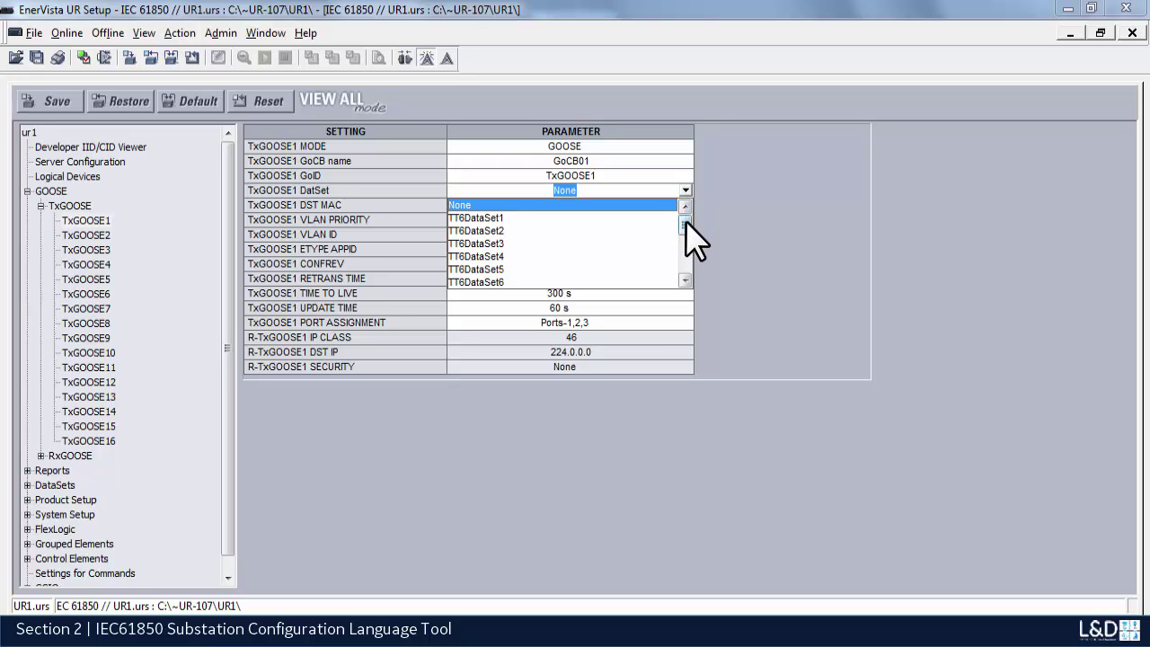
{"action": "left_click_drag", "start_coordinate": [685, 220], "coordinate": [686, 229]}
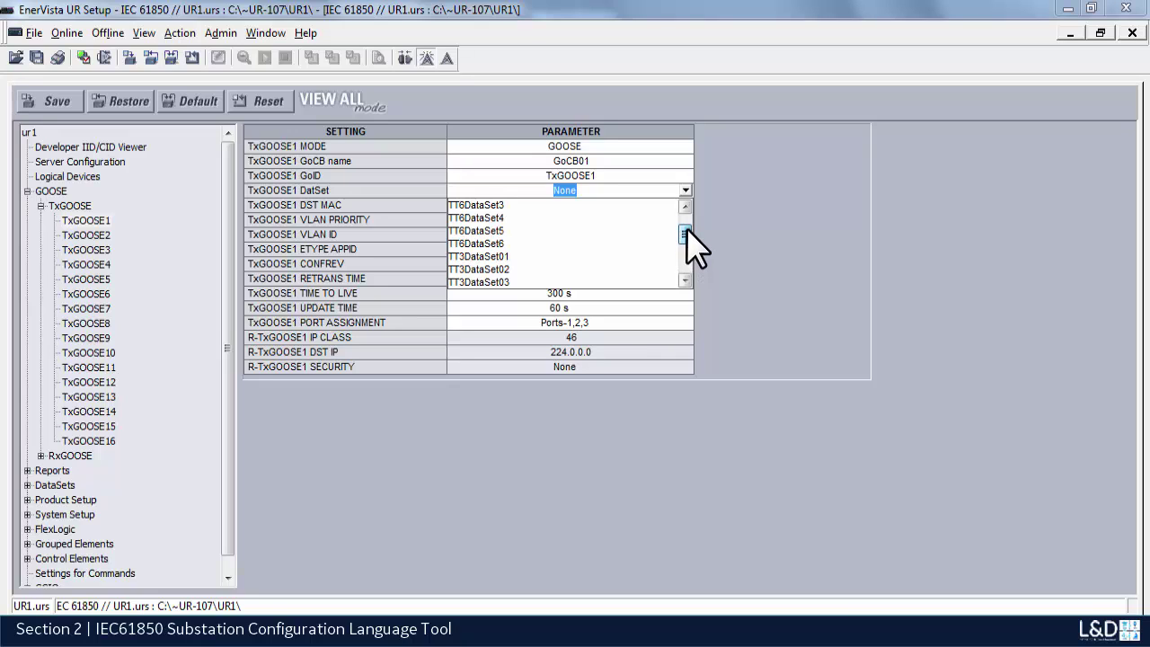
{"action": "left_click_drag", "start_coordinate": [686, 229], "coordinate": [687, 257]}
{"action": "left_click_drag", "start_coordinate": [687, 261], "coordinate": [684, 220]}
{"action": "left_click_drag", "start_coordinate": [683, 228], "coordinate": [683, 235]}
{"action": "left_click", "coordinate": [490, 243]}
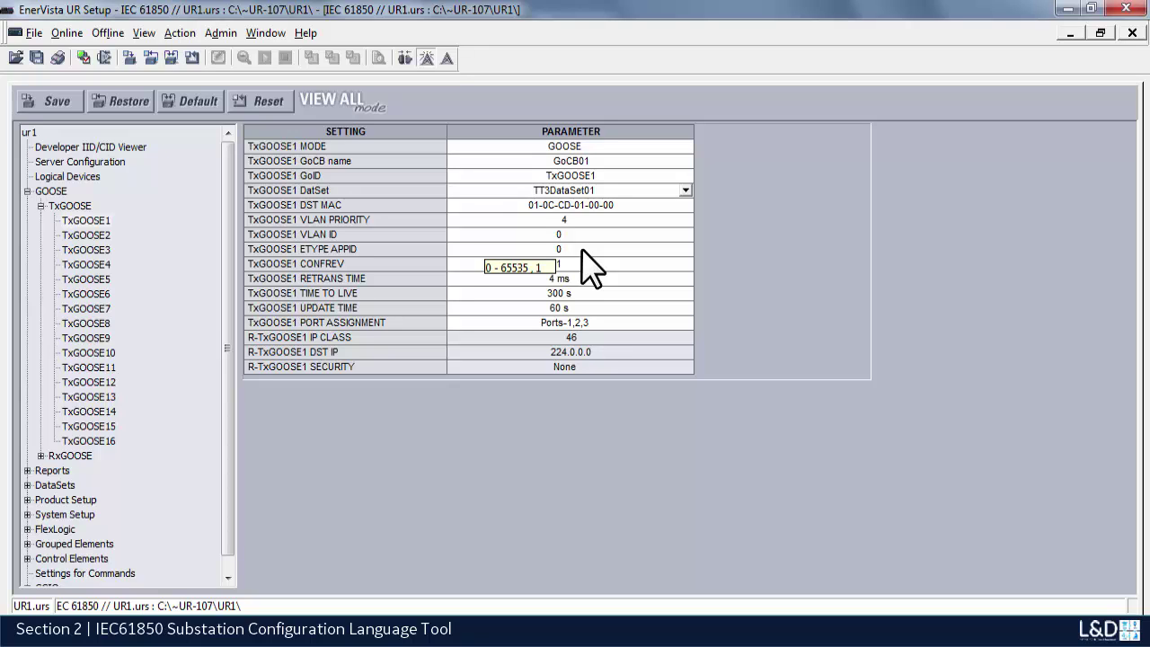
- Commit TT3DataSet01, then switch TxGOOSE1's DatSet to TT6DataSet1
{"action": "left_click", "coordinate": [683, 191]}
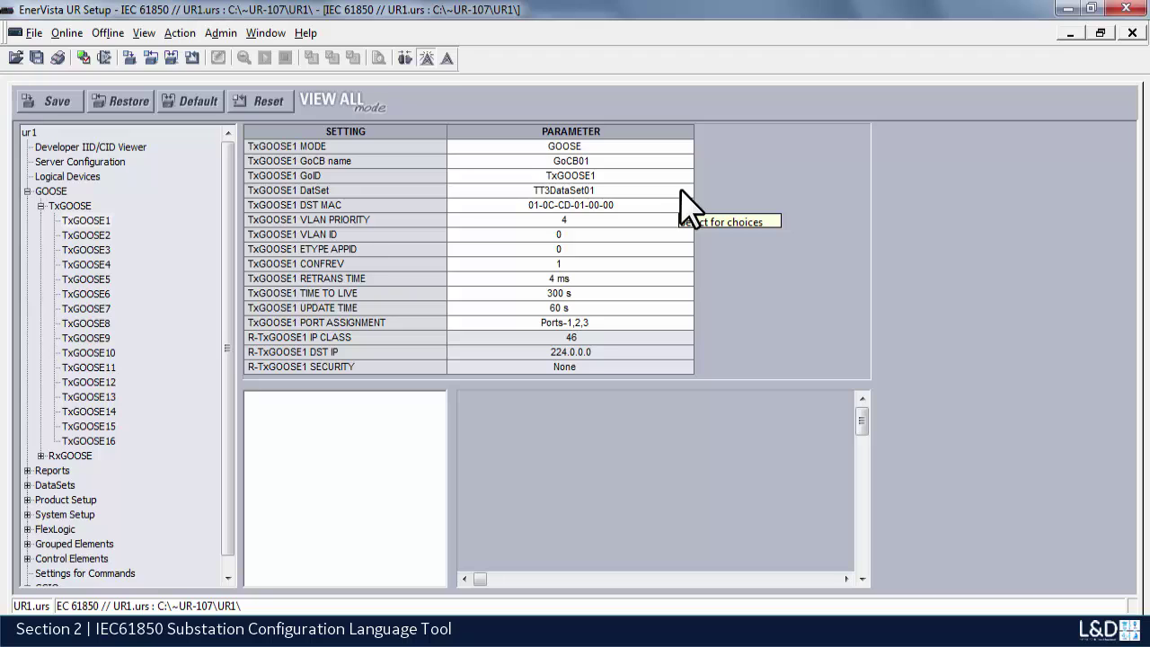
{"action": "left_click", "coordinate": [681, 191]}
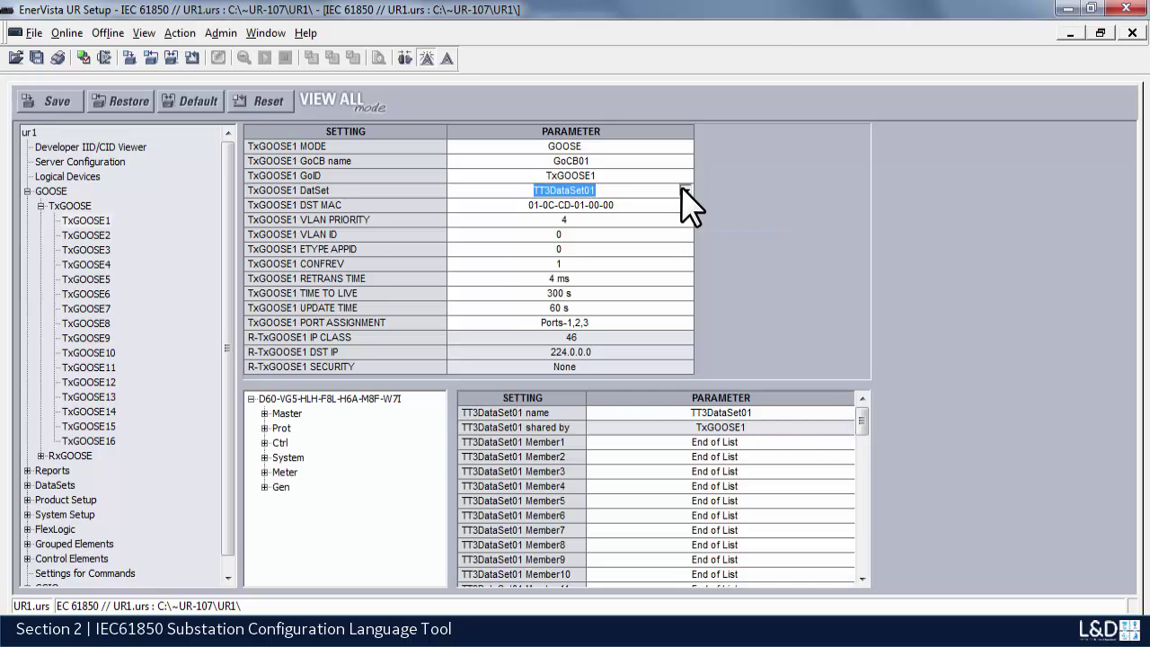
{"action": "left_click", "coordinate": [684, 191]}
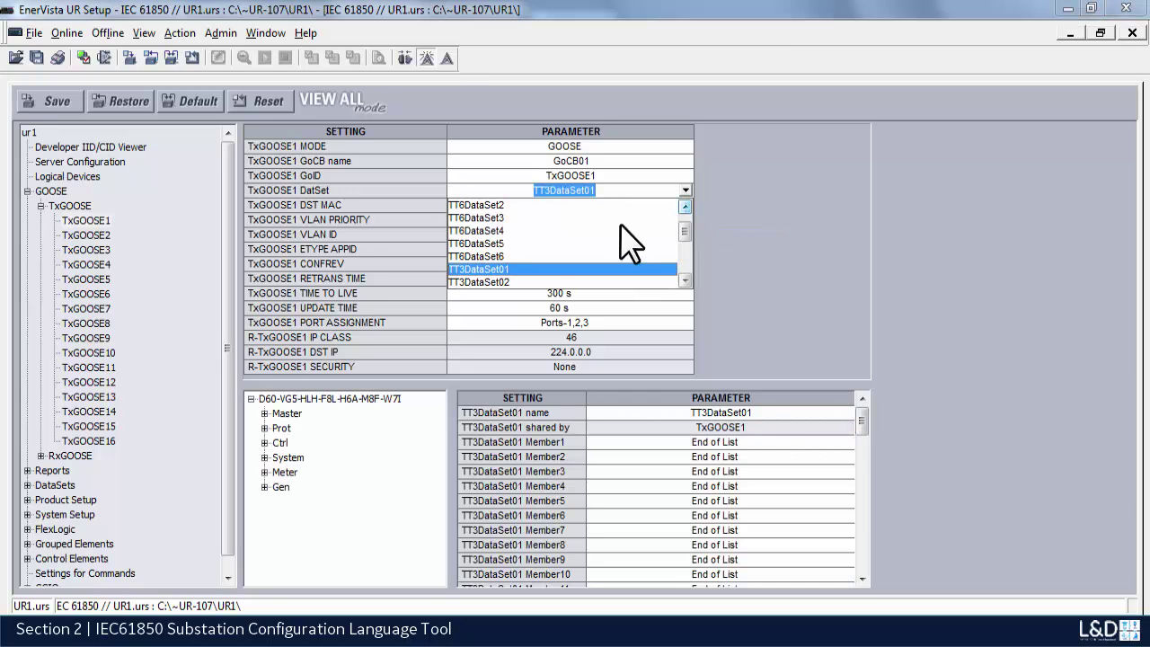
{"action": "left_click", "coordinate": [681, 206]}
{"action": "left_click", "coordinate": [681, 206]}
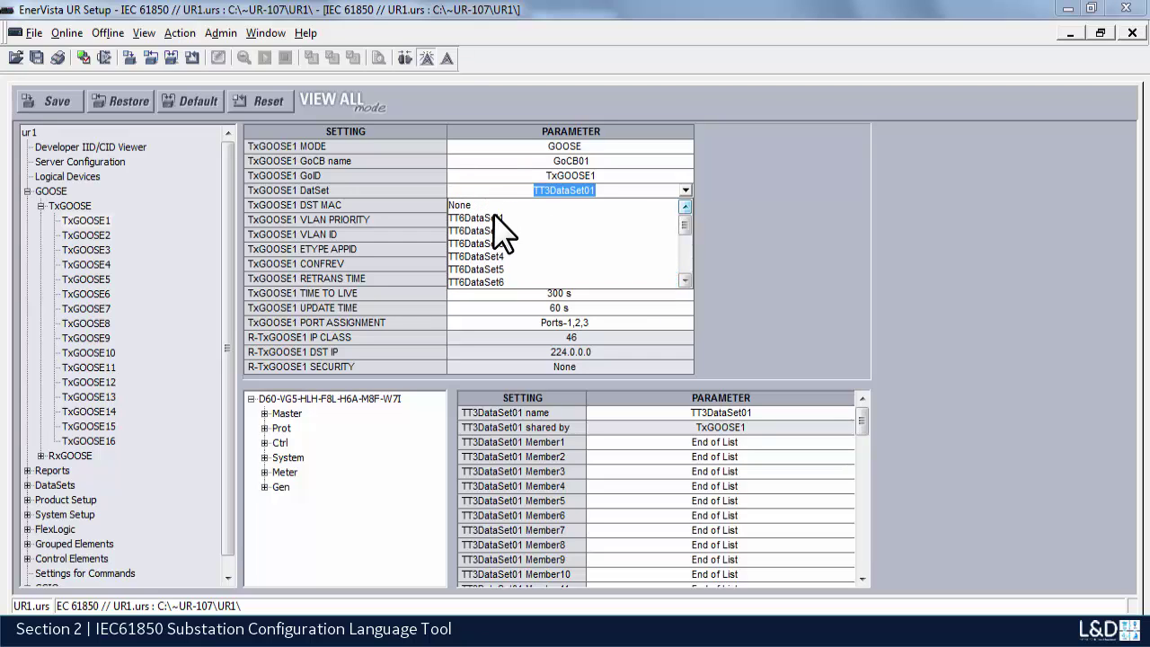
{"action": "left_click", "coordinate": [493, 217]}
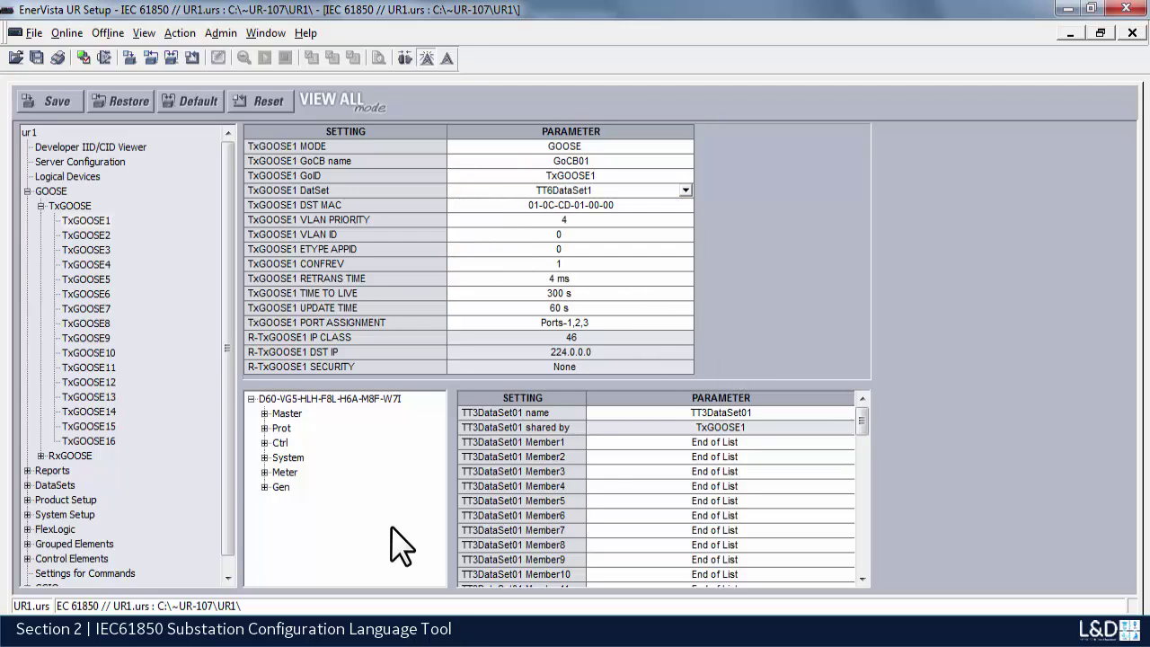
- Type TRIP as the new name of the TT6DataSet01 dataset
{"action": "left_click", "coordinate": [759, 414]}
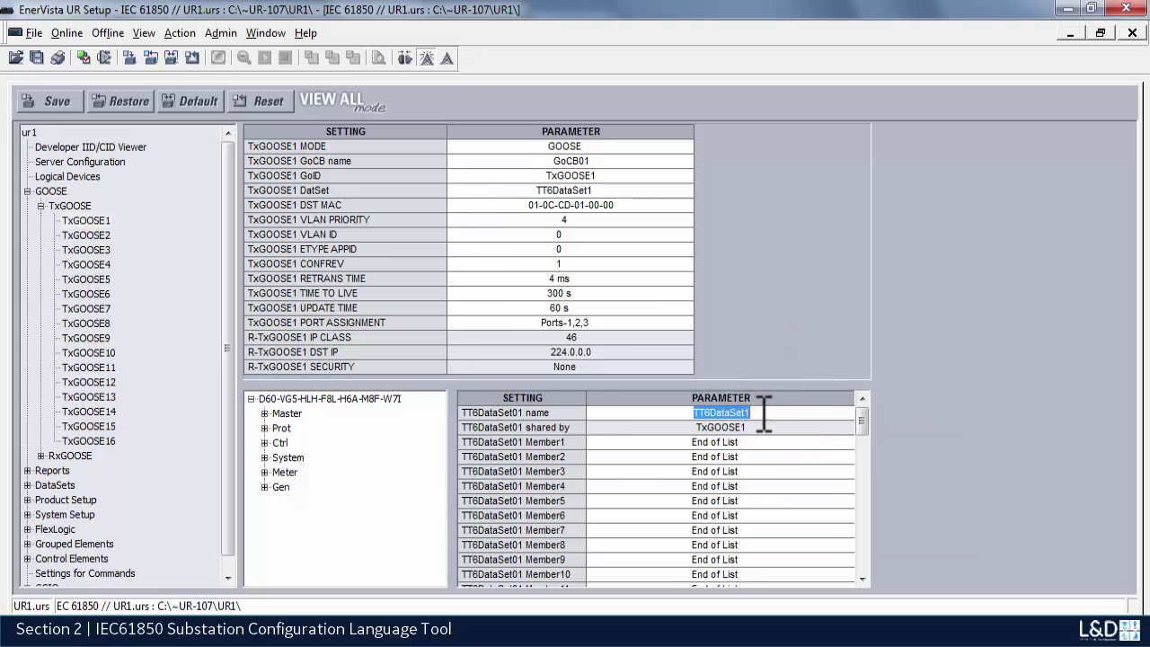
{"action": "type", "text": "TRIP"}
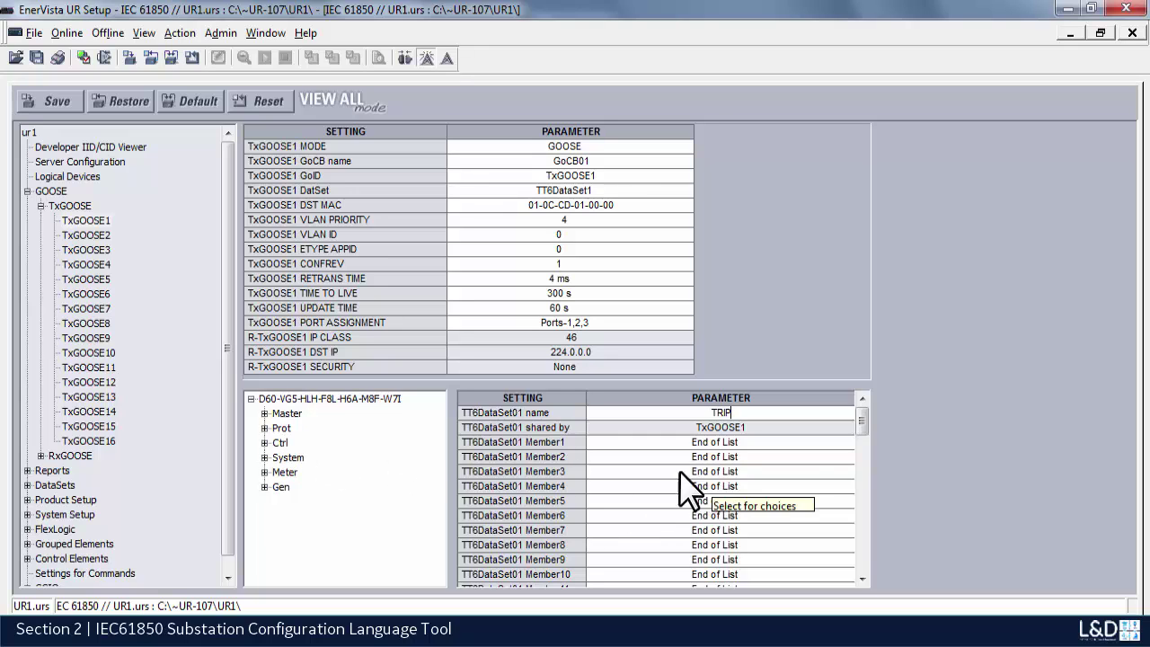
- Expand Prot > PhsIocPIOC1 > ST > Op in the device model tree
{"action": "double_click", "coordinate": [269, 429]}
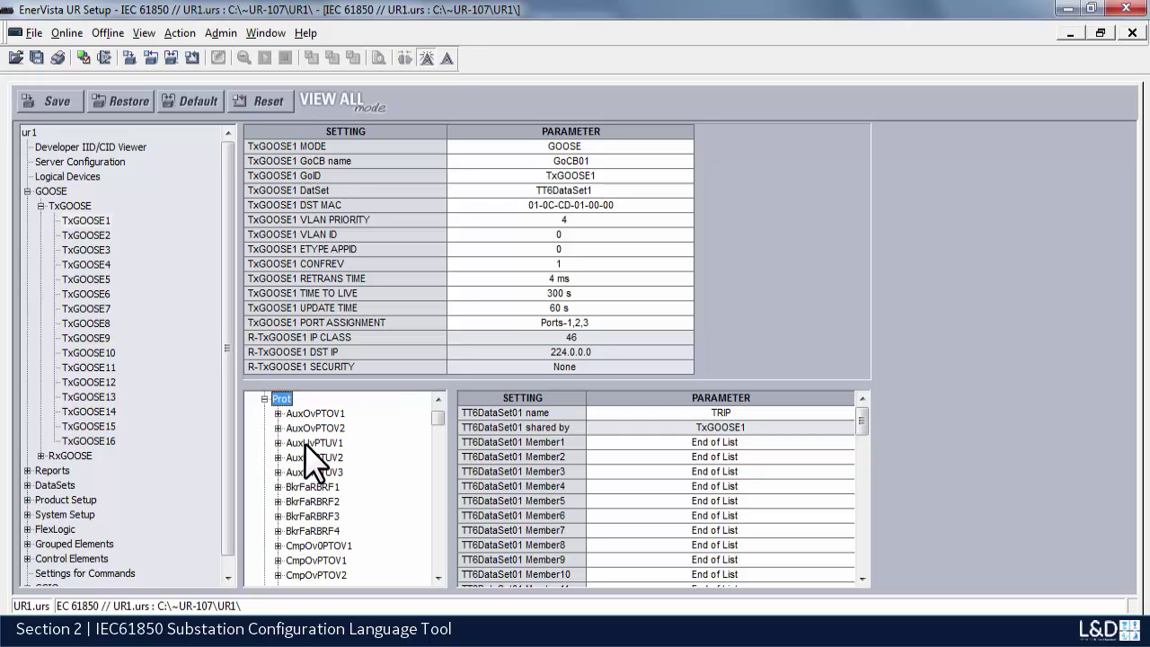
{"action": "left_click", "coordinate": [439, 575]}
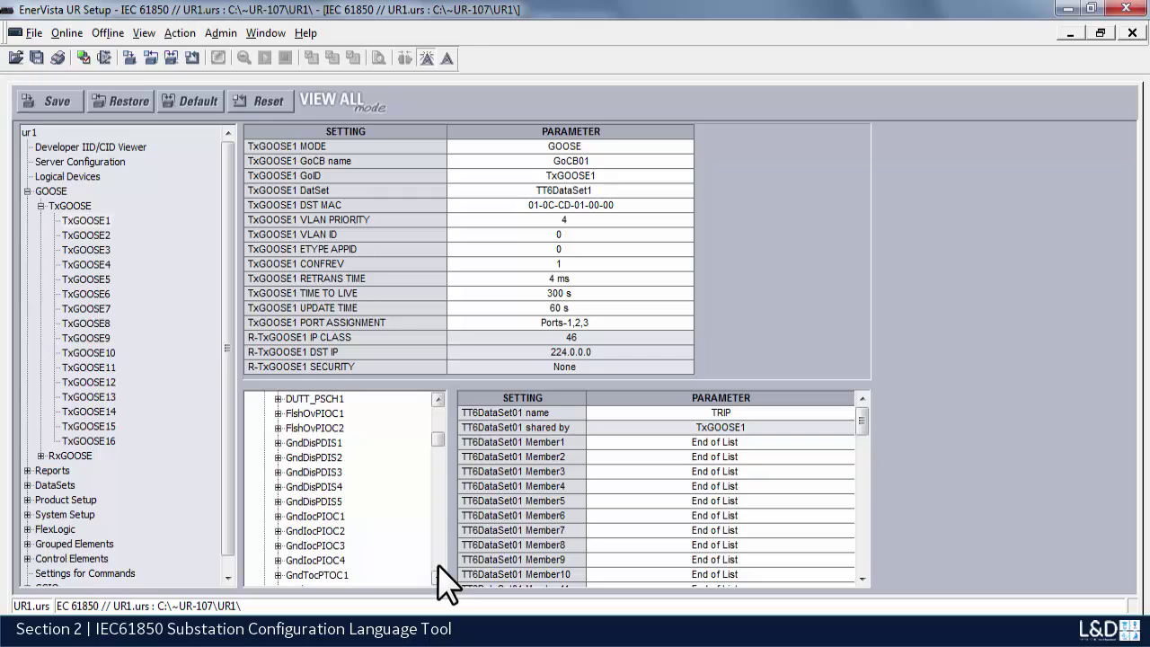
{"action": "left_click", "coordinate": [438, 575]}
{"action": "left_click", "coordinate": [439, 575]}
{"action": "left_click", "coordinate": [438, 575]}
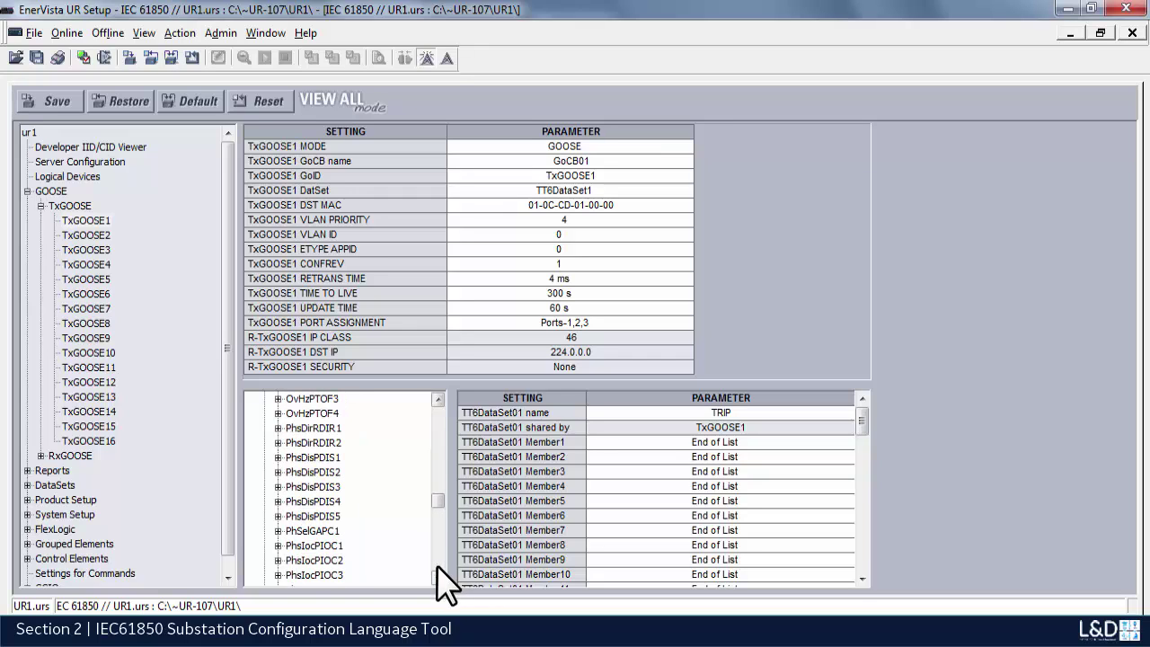
{"action": "left_click", "coordinate": [277, 545]}
{"action": "left_click", "coordinate": [292, 560]}
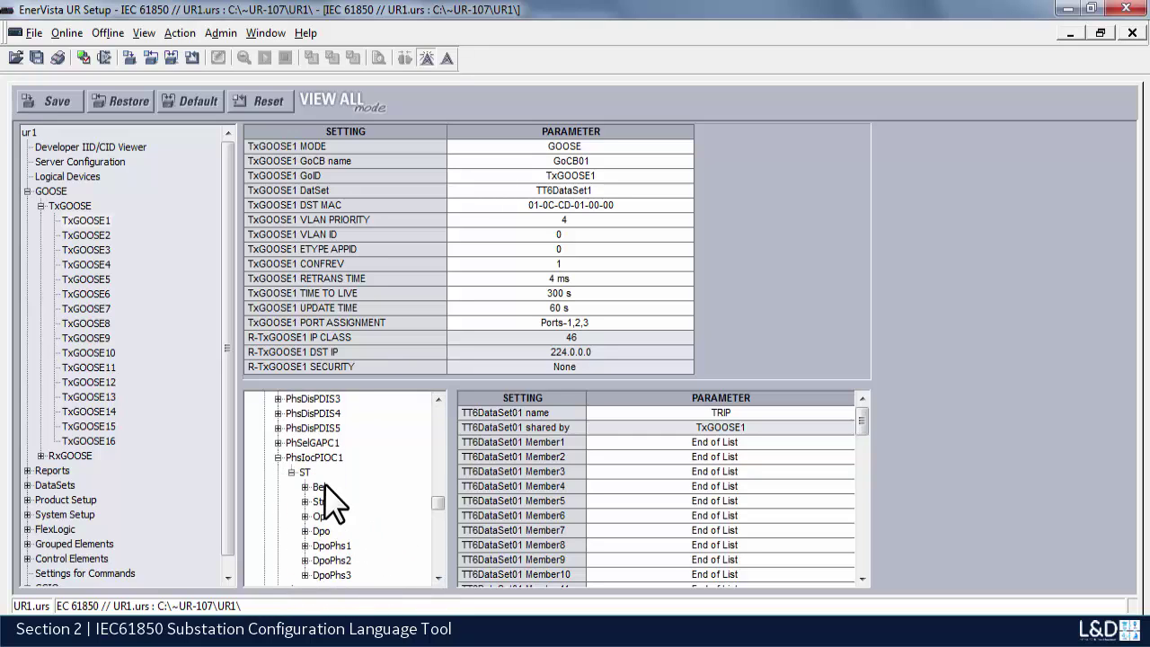
{"action": "left_click", "coordinate": [437, 575]}
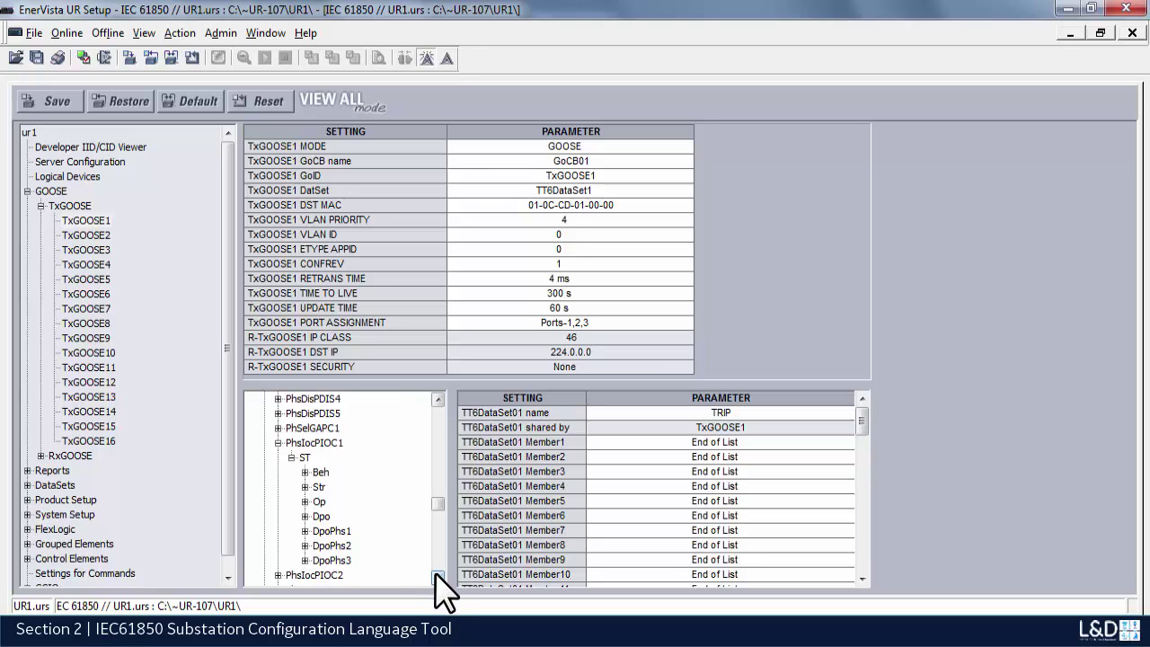
{"action": "left_click", "coordinate": [436, 575]}
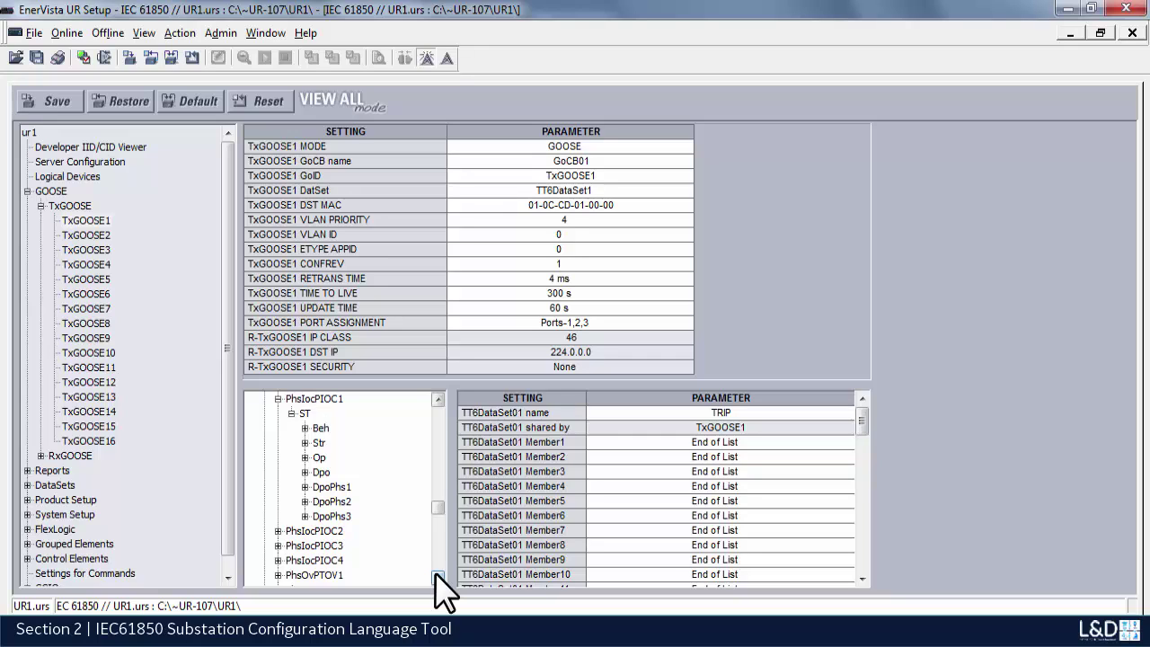
{"action": "left_click", "coordinate": [306, 458]}
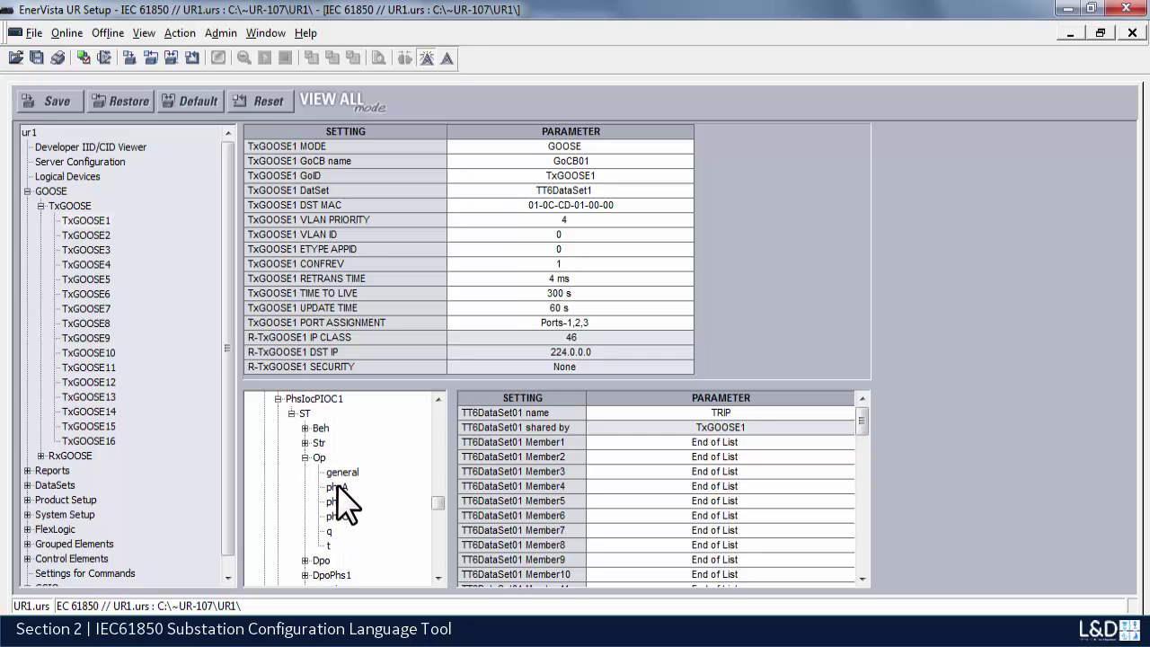
- Add Op.general, Op.q and Op.t as dataset Members 1–3
{"action": "left_click_drag", "start_coordinate": [342, 472], "coordinate": [788, 441]}
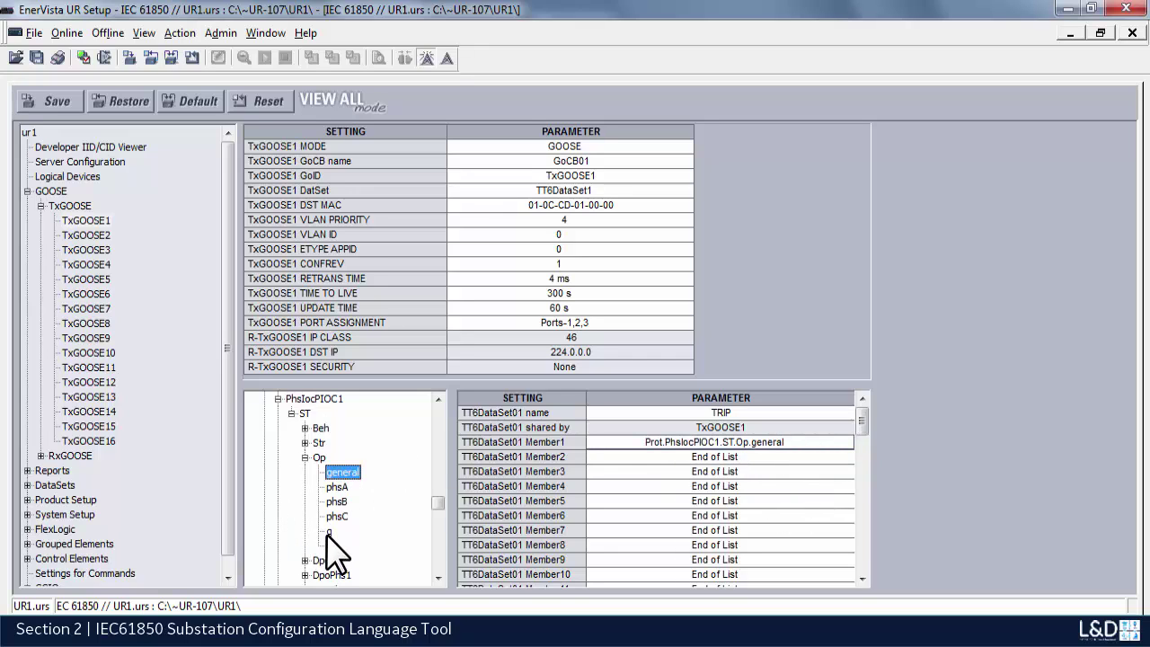
{"action": "left_click_drag", "start_coordinate": [328, 532], "coordinate": [685, 460]}
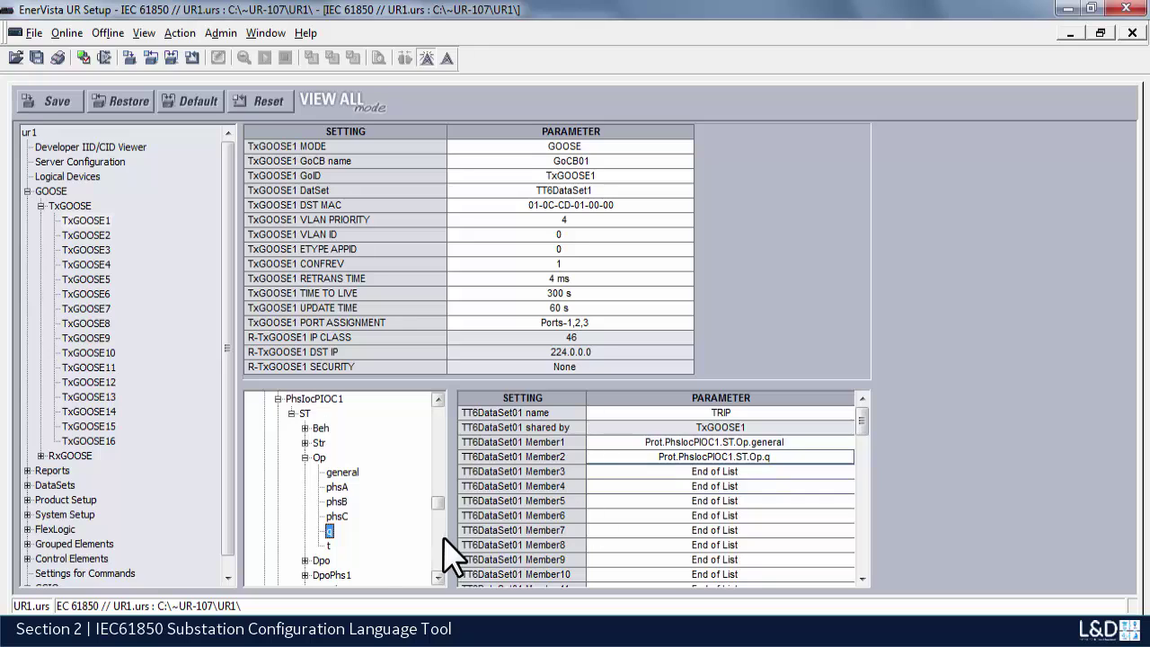
{"action": "left_click_drag", "start_coordinate": [330, 546], "coordinate": [659, 472]}
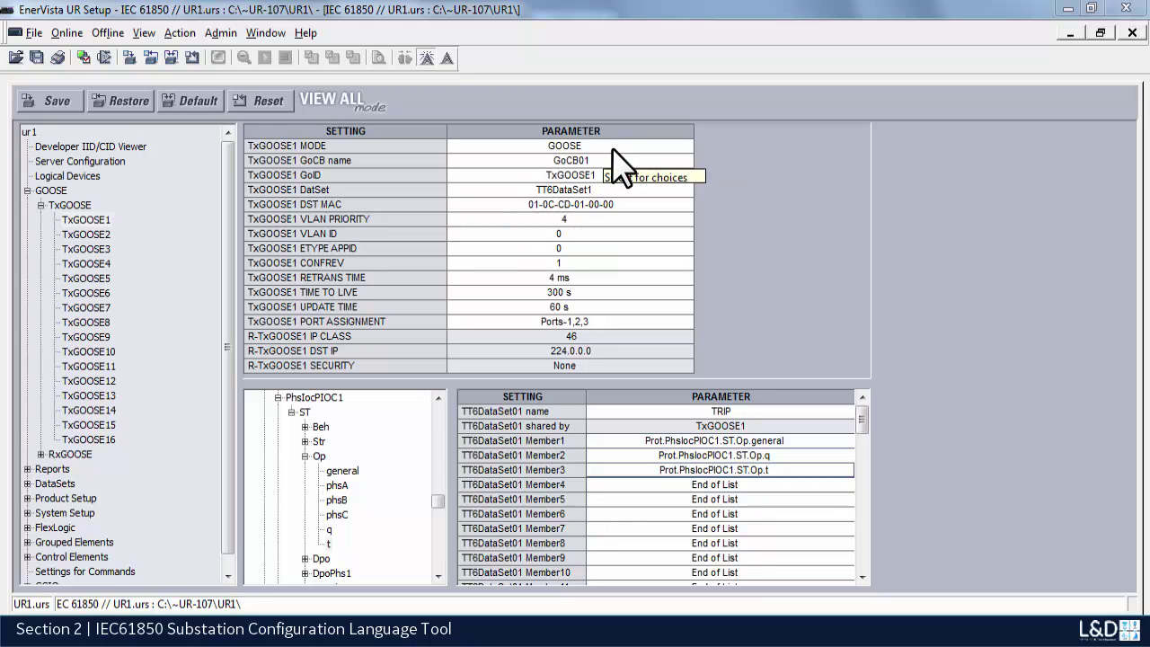
- Choose 7-5 as TxGOOSE1's VLAN PRIORITY
{"action": "left_click", "coordinate": [482, 219]}
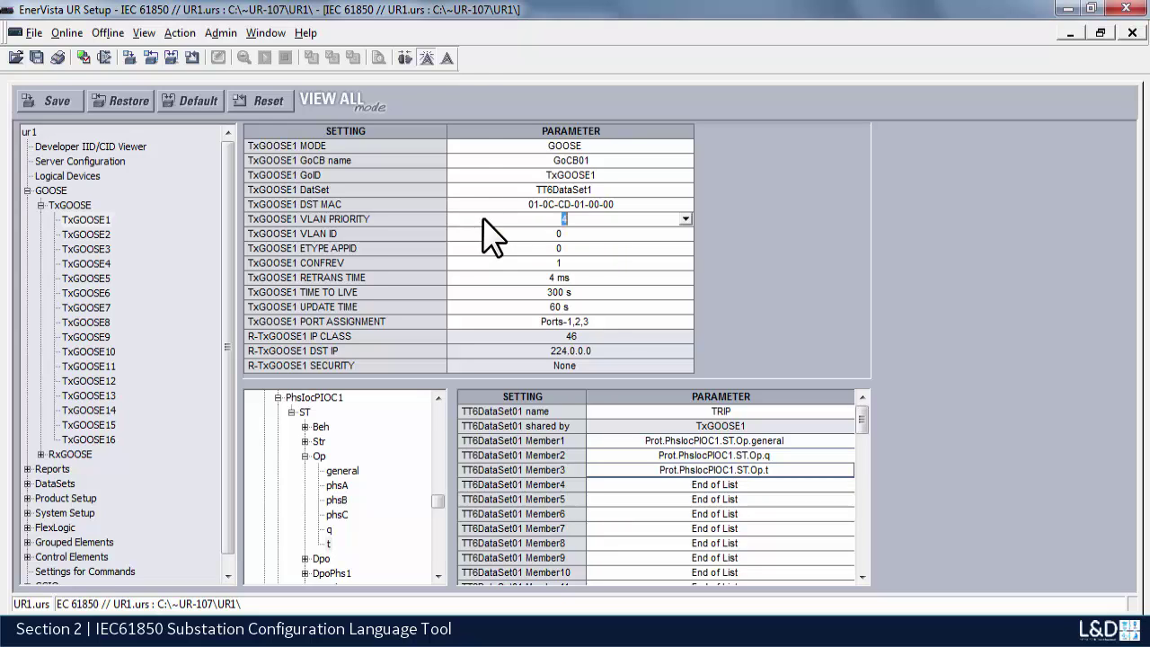
{"action": "left_click", "coordinate": [685, 220]}
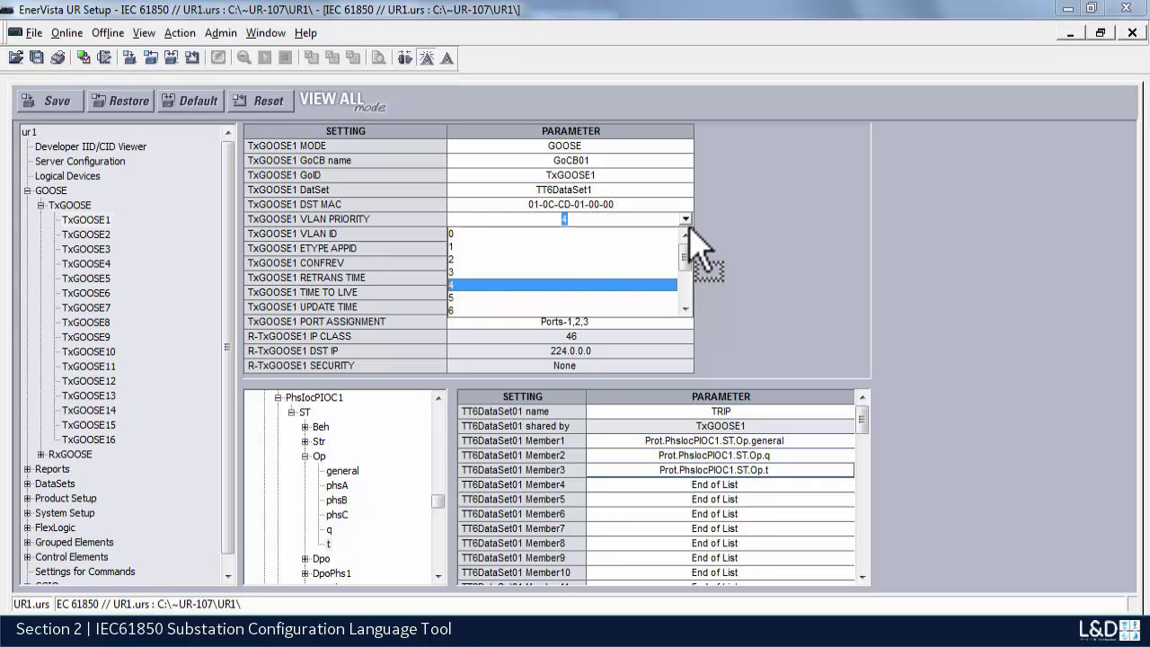
{"action": "left_click", "coordinate": [689, 225]}
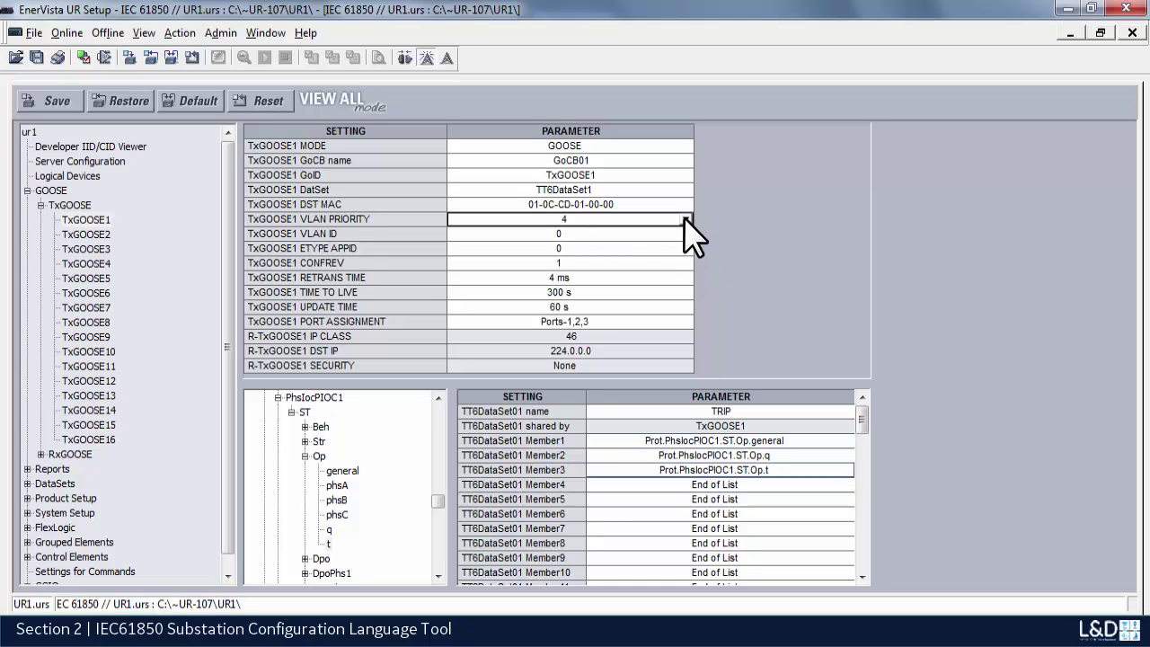
{"action": "left_click", "coordinate": [686, 220]}
{"action": "left_click", "coordinate": [684, 308]}
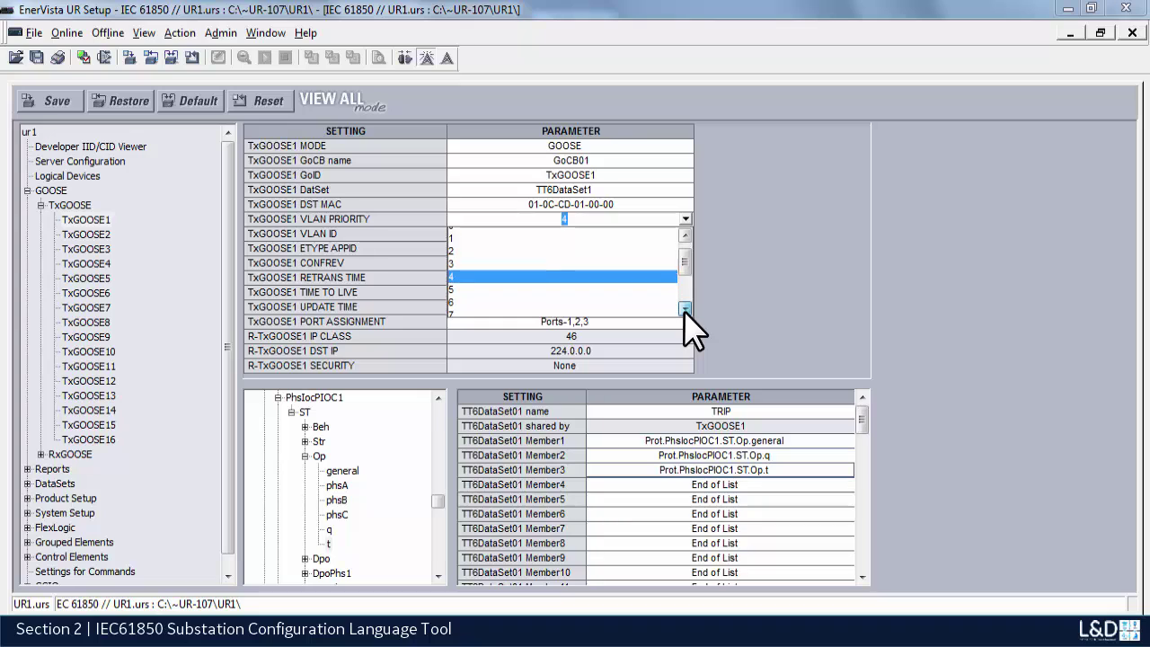
{"action": "left_click_drag", "start_coordinate": [685, 308], "coordinate": [685, 308]}
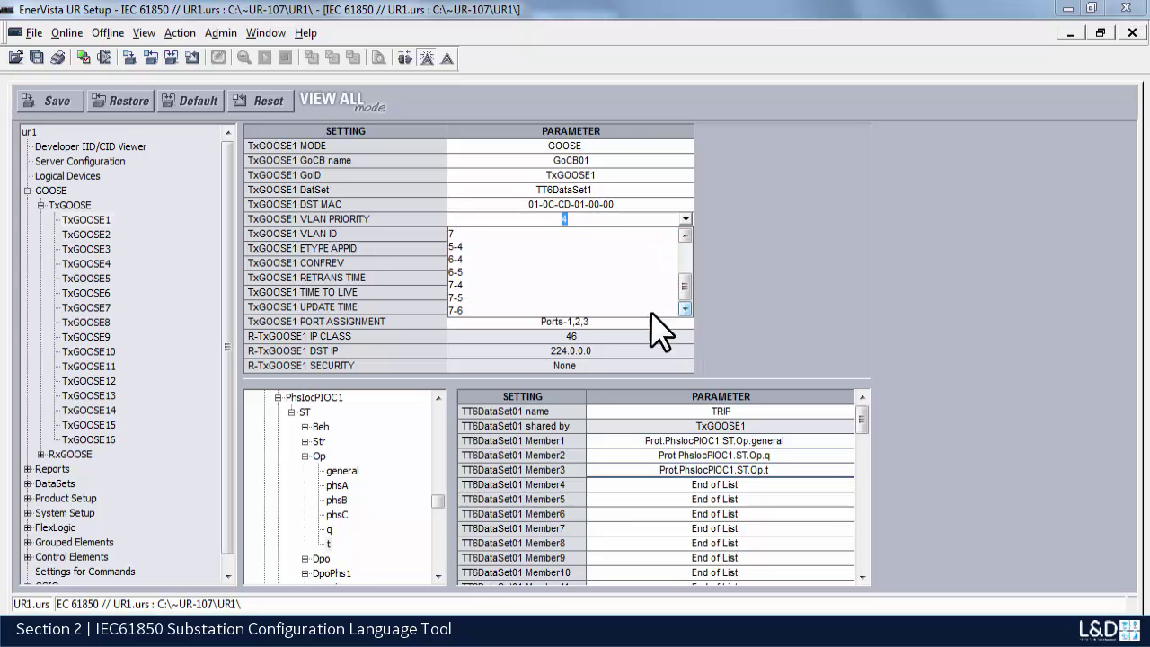
{"action": "left_click", "coordinate": [460, 298]}
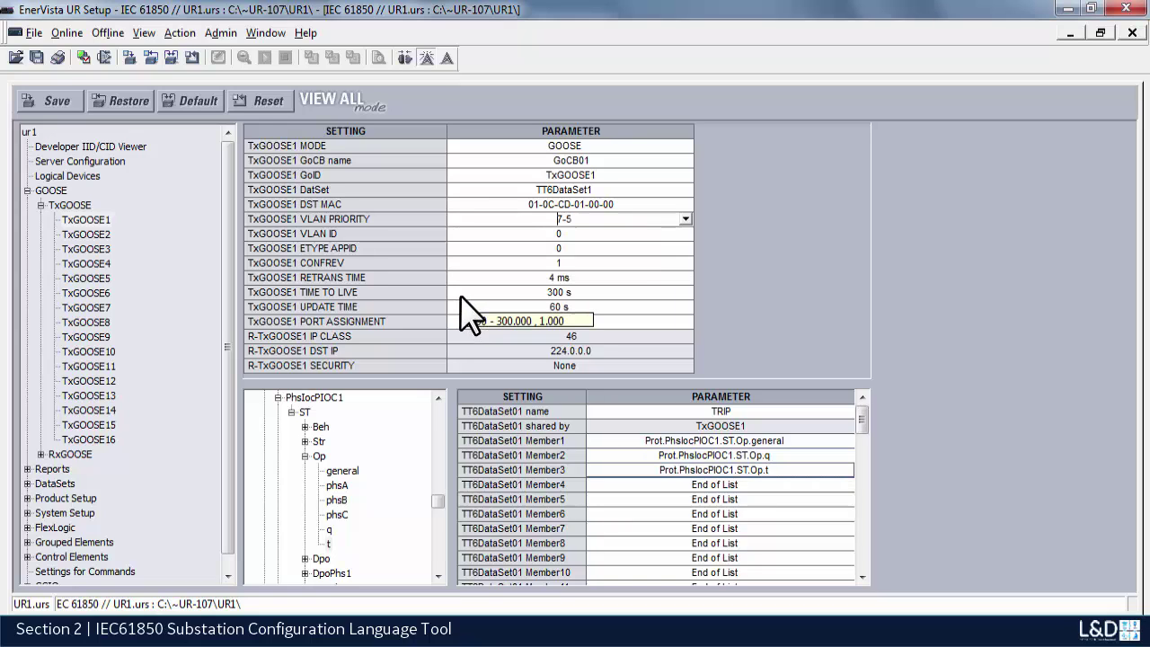
{"action": "left_click", "coordinate": [609, 262]}
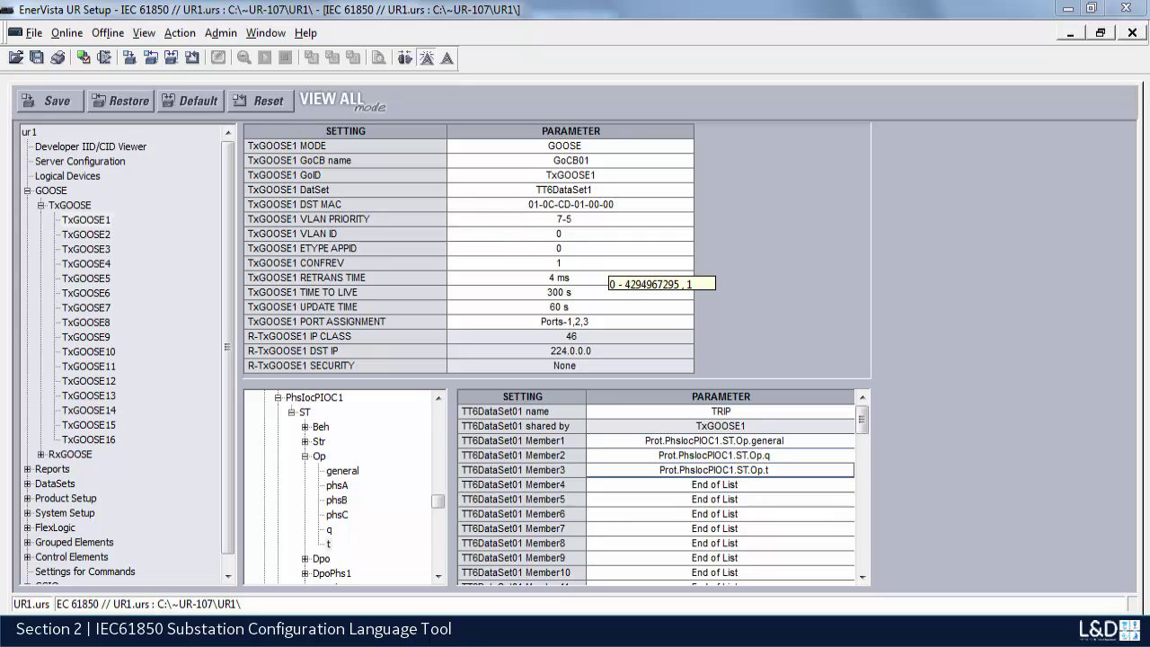
- Enter 4 as TxGOOSE1's VLAN ID on the number entry pad
{"action": "left_click", "coordinate": [473, 235]}
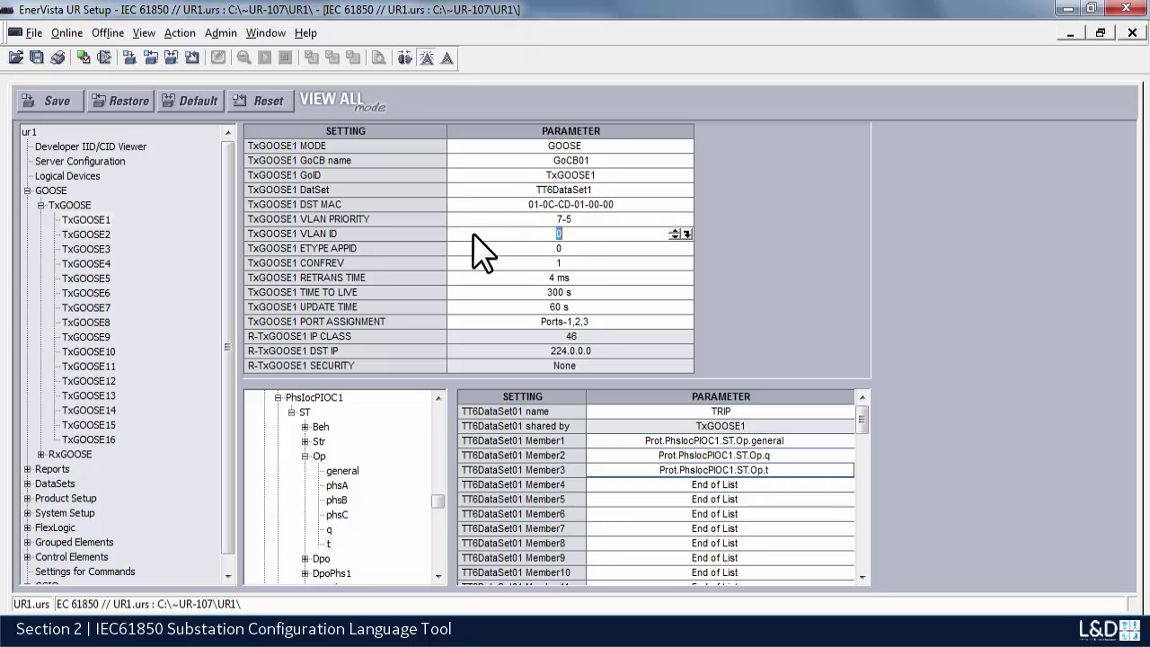
{"action": "left_click", "coordinate": [687, 235]}
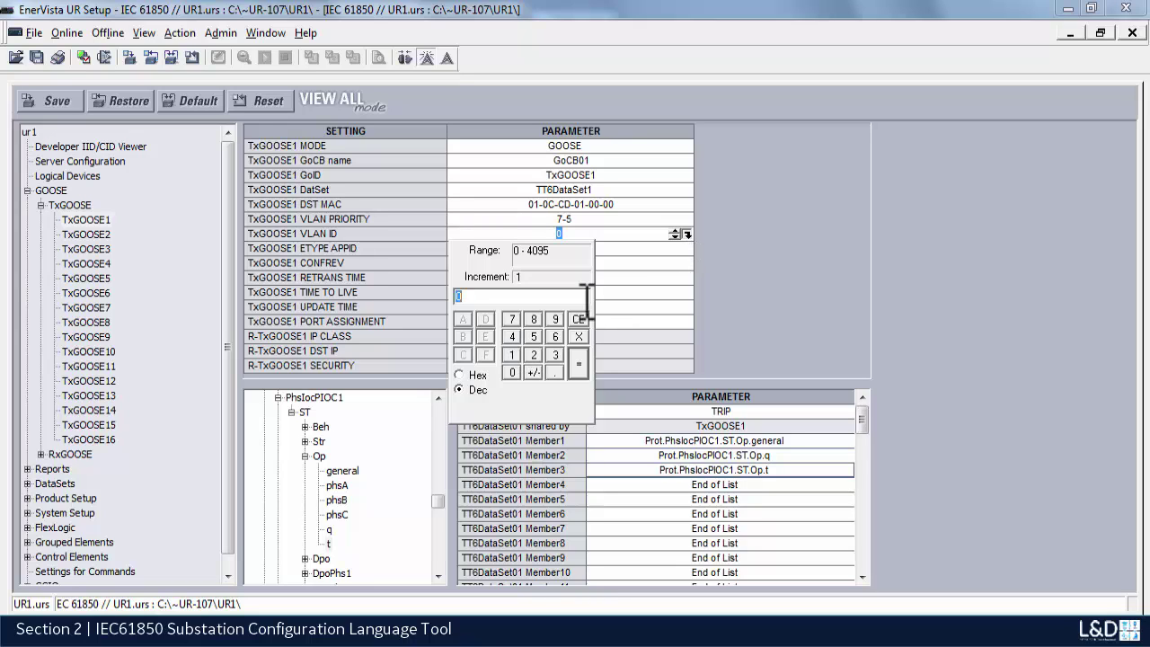
{"action": "left_click", "coordinate": [513, 337]}
{"action": "left_click", "coordinate": [575, 366]}
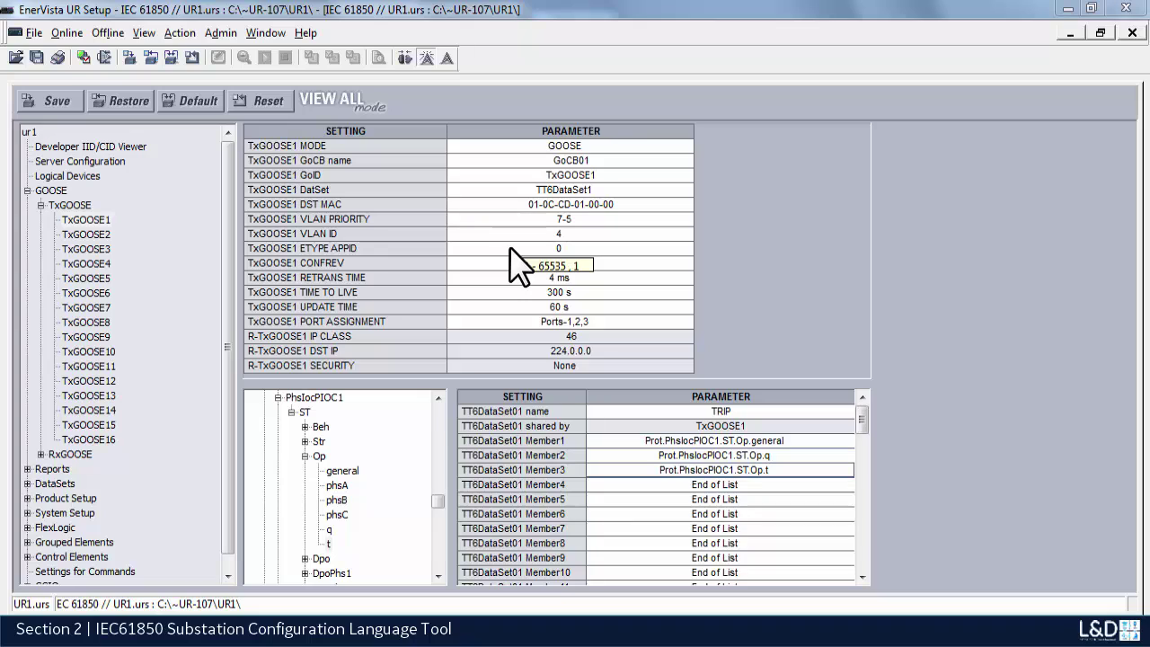
- Change TxGOOSE1's ETYPE APPID from 0 to 32768
{"action": "left_click", "coordinate": [540, 248]}
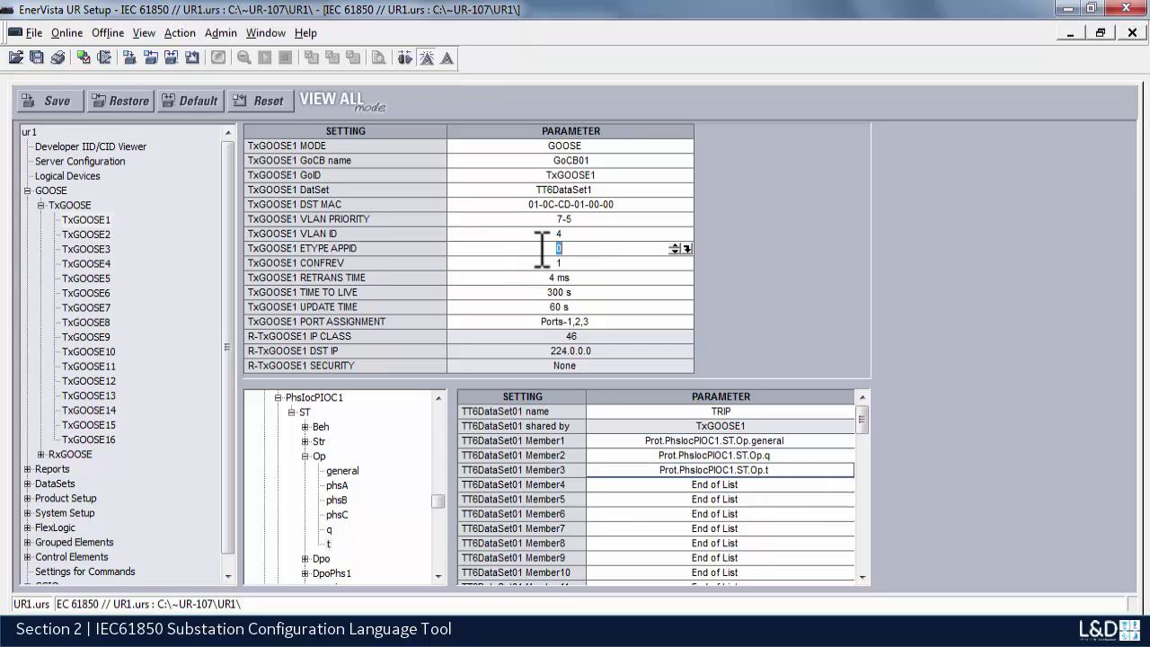
{"action": "type", "text": "32768"}
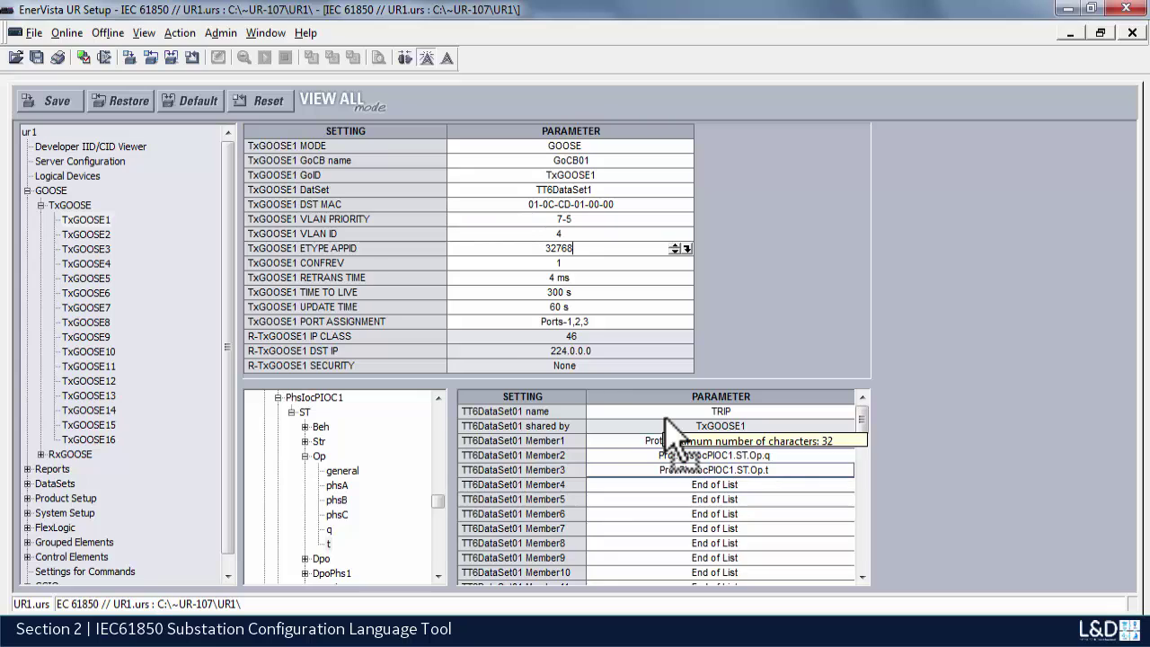
{"action": "key", "text": "Return"}
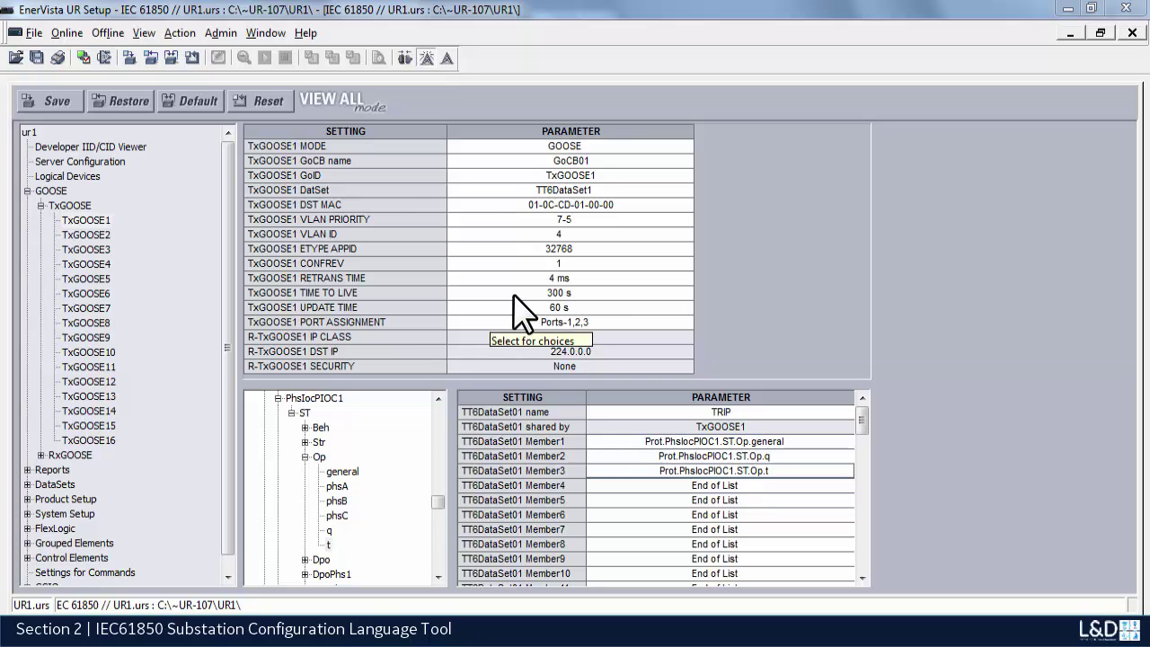
- Display the port options for TxGOOSE1's port assignment, currently Ports-1,2,3
{"action": "left_click", "coordinate": [467, 323]}
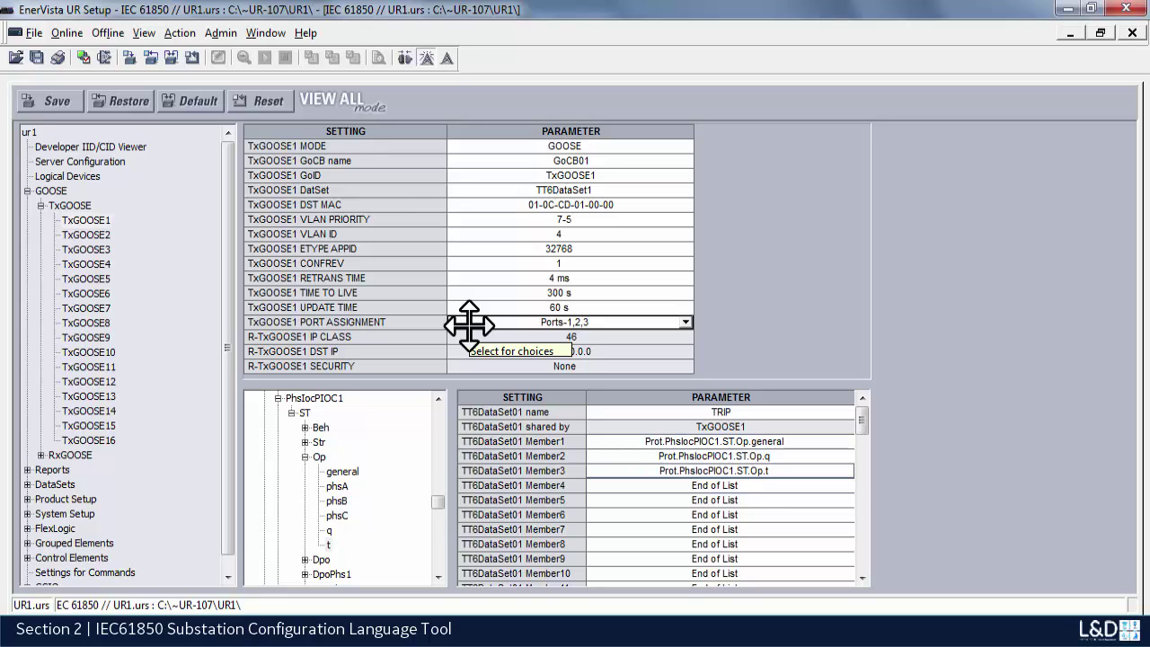
{"action": "left_click", "coordinate": [685, 322]}
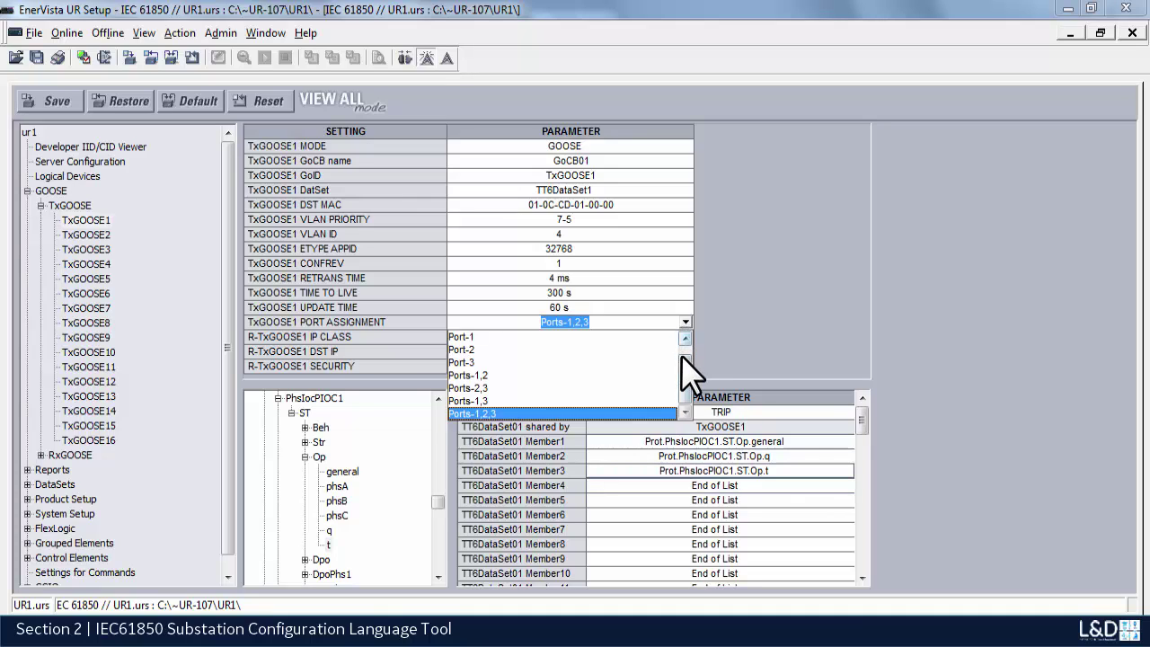
{"action": "scroll", "coordinate": [680, 347], "scroll_direction": "up", "scroll_amount": 1}
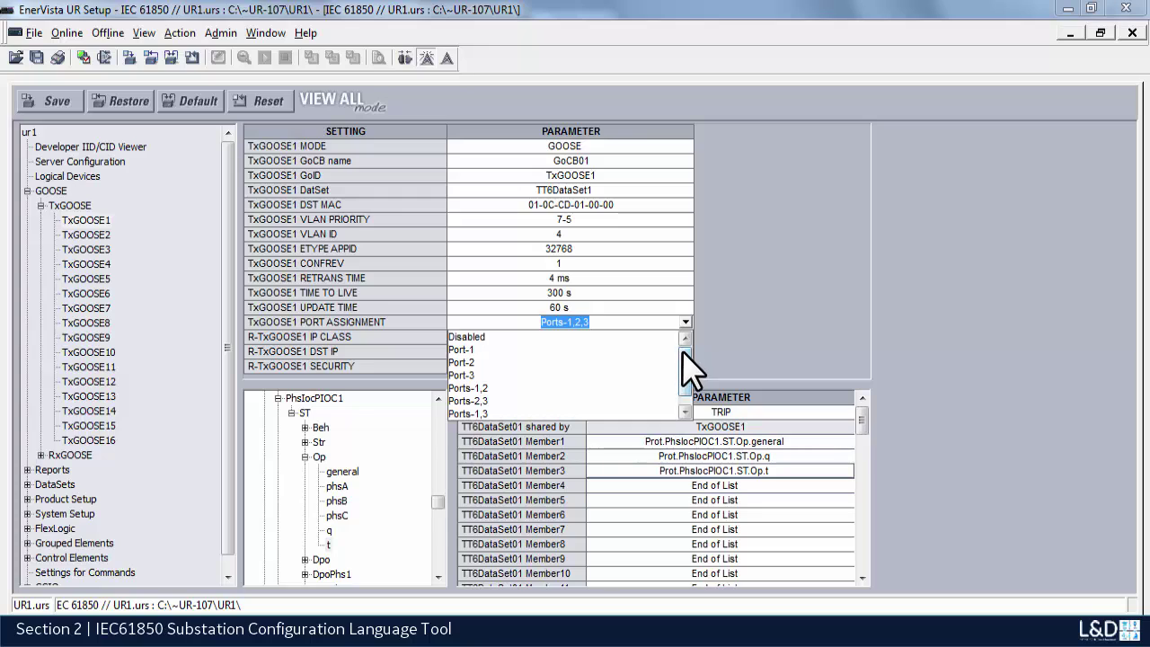
{"action": "scroll", "coordinate": [683, 357], "scroll_direction": "down", "scroll_amount": 1}
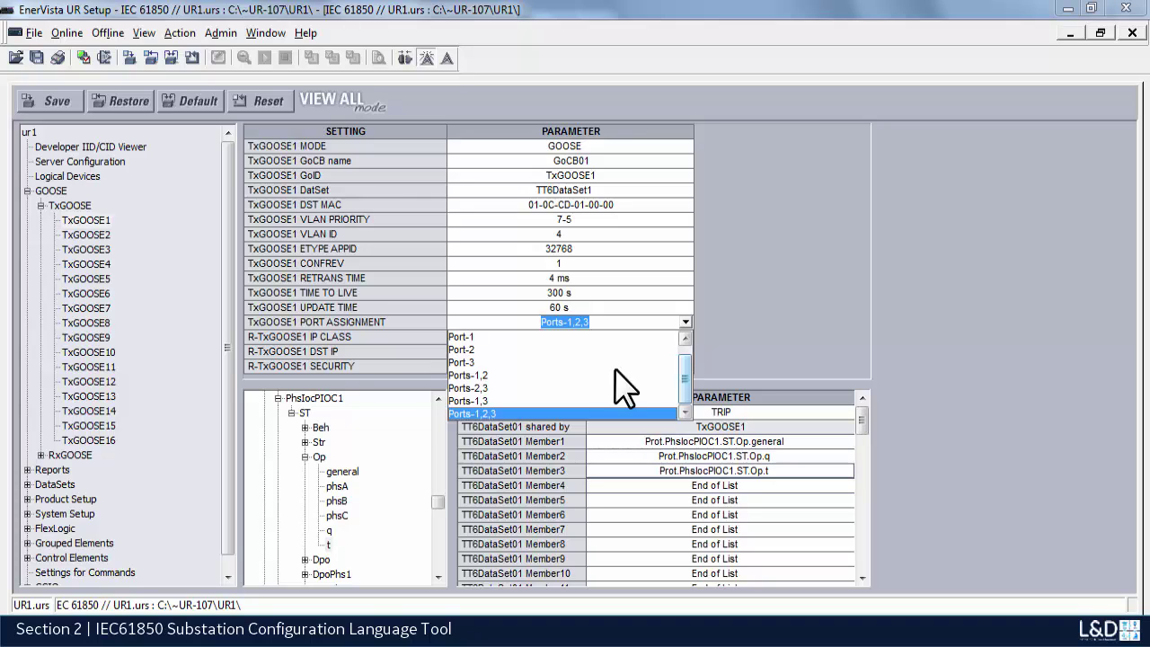
- Assign TxGOOSE1 to Ports-2,3, then change its mode to R-GOOSE while keeping current settings
{"action": "left_click", "coordinate": [497, 388]}
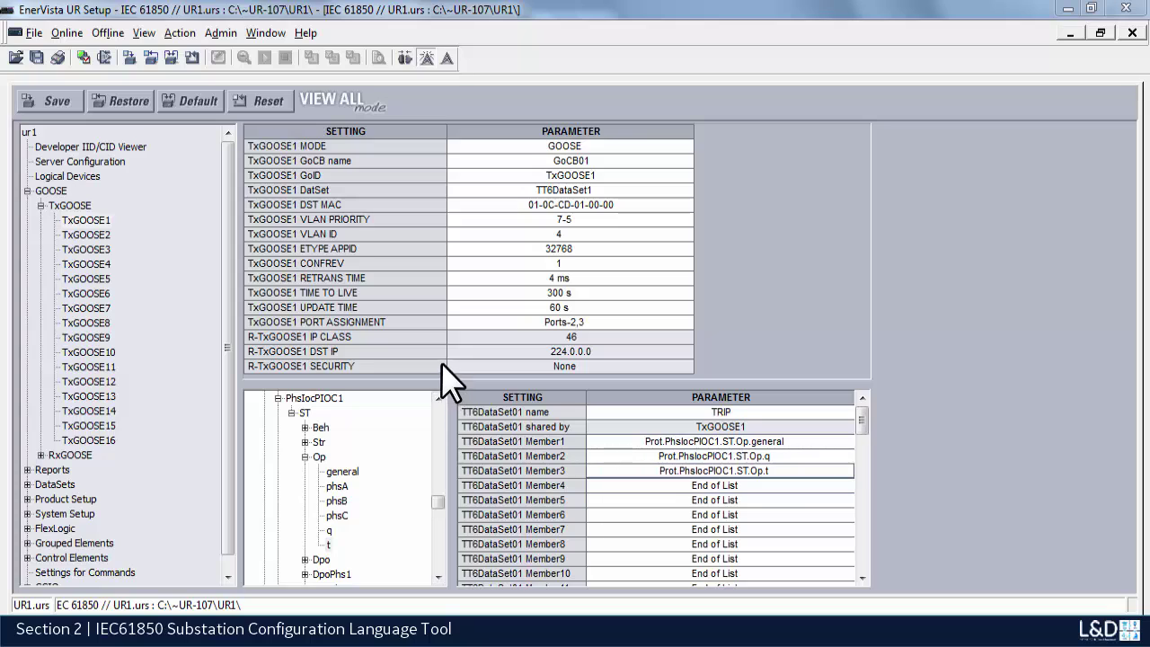
{"action": "mouse_move", "coordinate": [422, 339]}
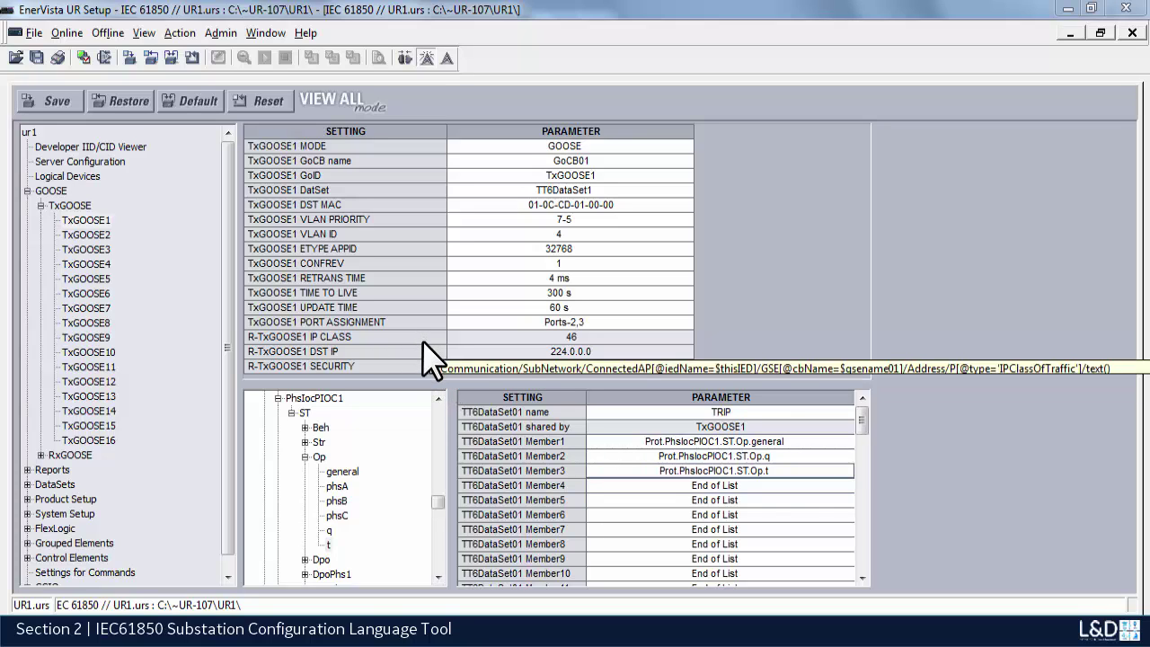
{"action": "mouse_move", "coordinate": [428, 365]}
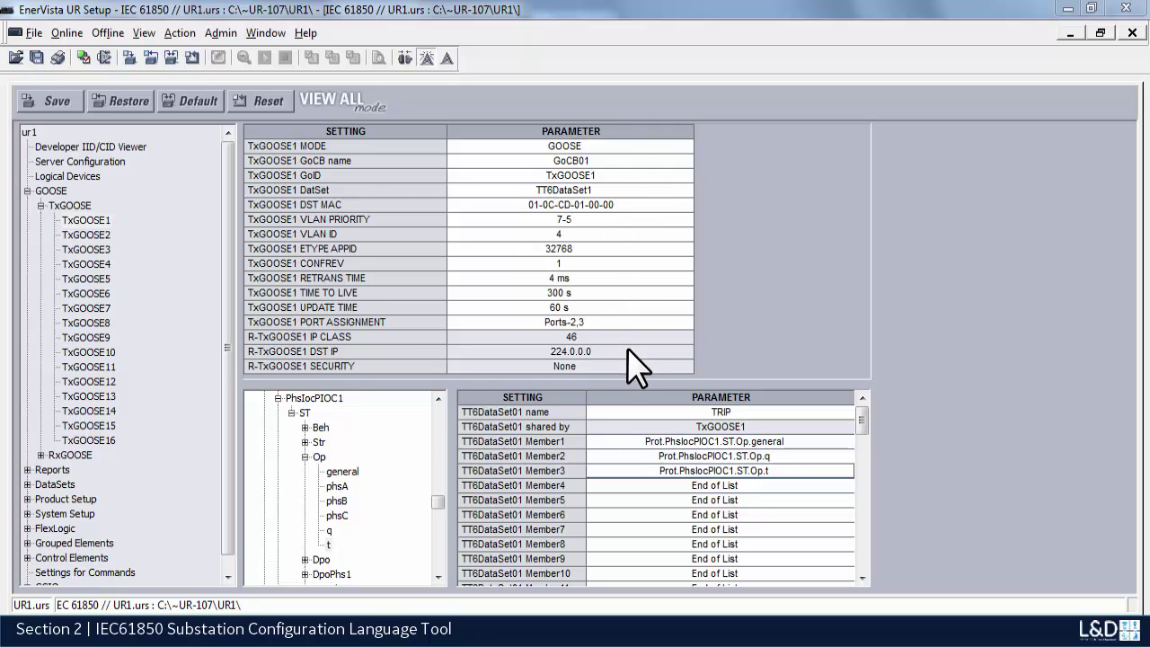
{"action": "left_click", "coordinate": [650, 148]}
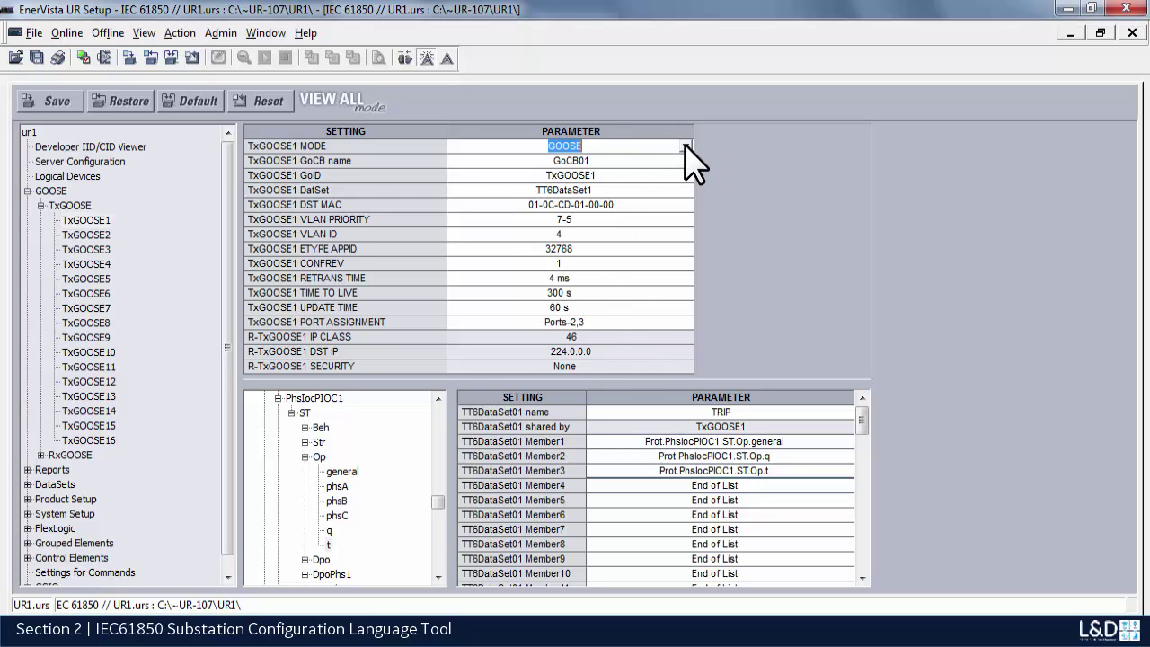
{"action": "left_click", "coordinate": [686, 145]}
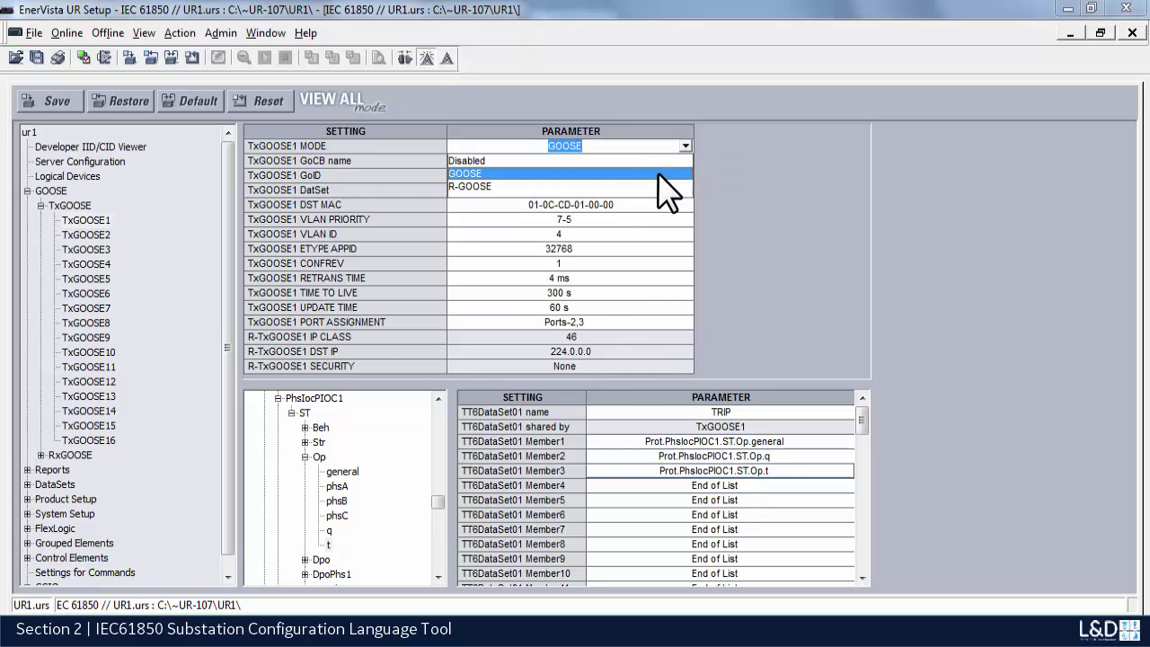
{"action": "left_click", "coordinate": [508, 186]}
{"action": "left_click", "coordinate": [553, 379]}
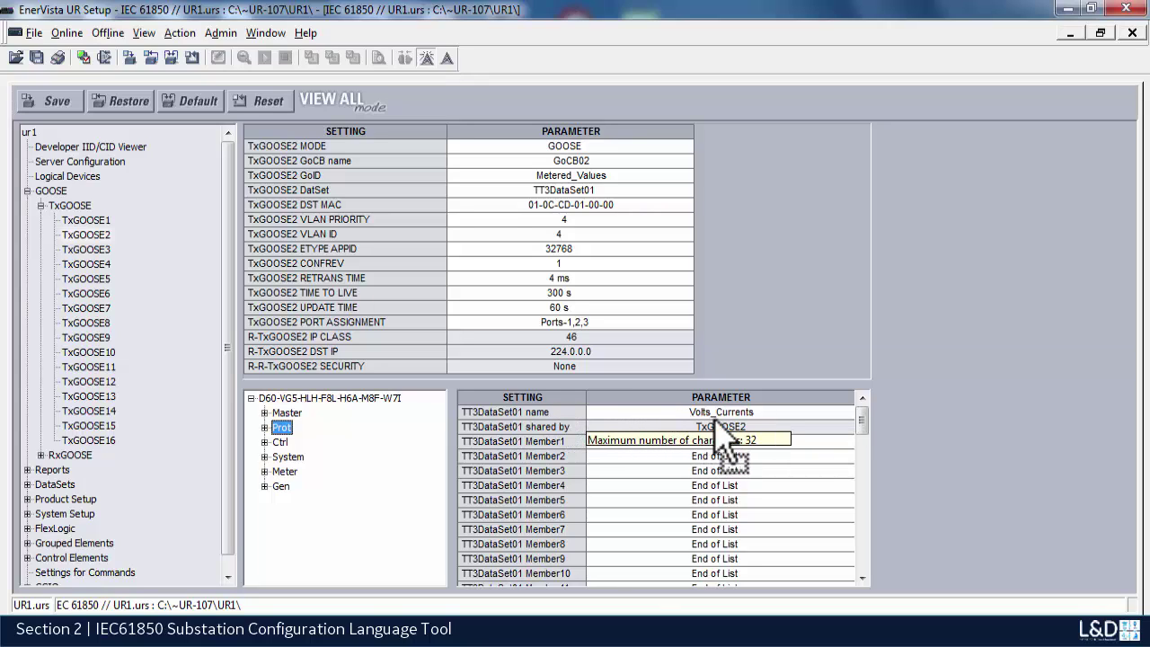
- Drag Meter.ACsrcMMXU1.MX.PhV.phsA.cVal.mag from the expanded tree onto the TT3DataSet01 Member1 row
{"action": "left_click", "coordinate": [264, 472]}
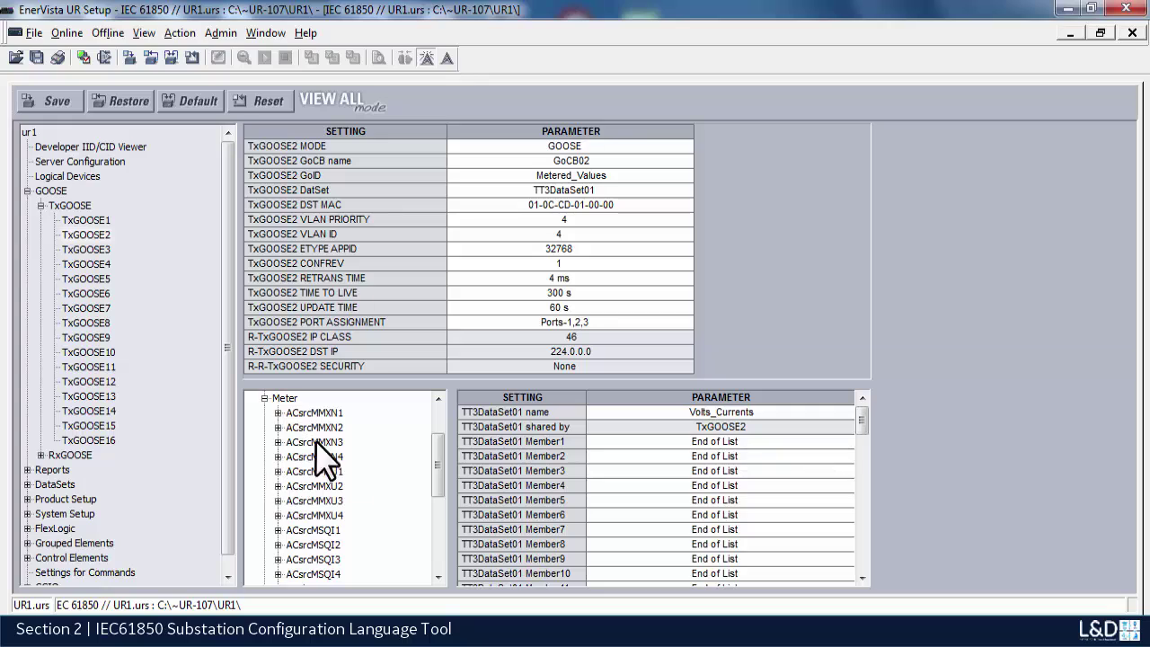
{"action": "scroll", "coordinate": [437, 489], "scroll_direction": "down", "scroll_amount": 2}
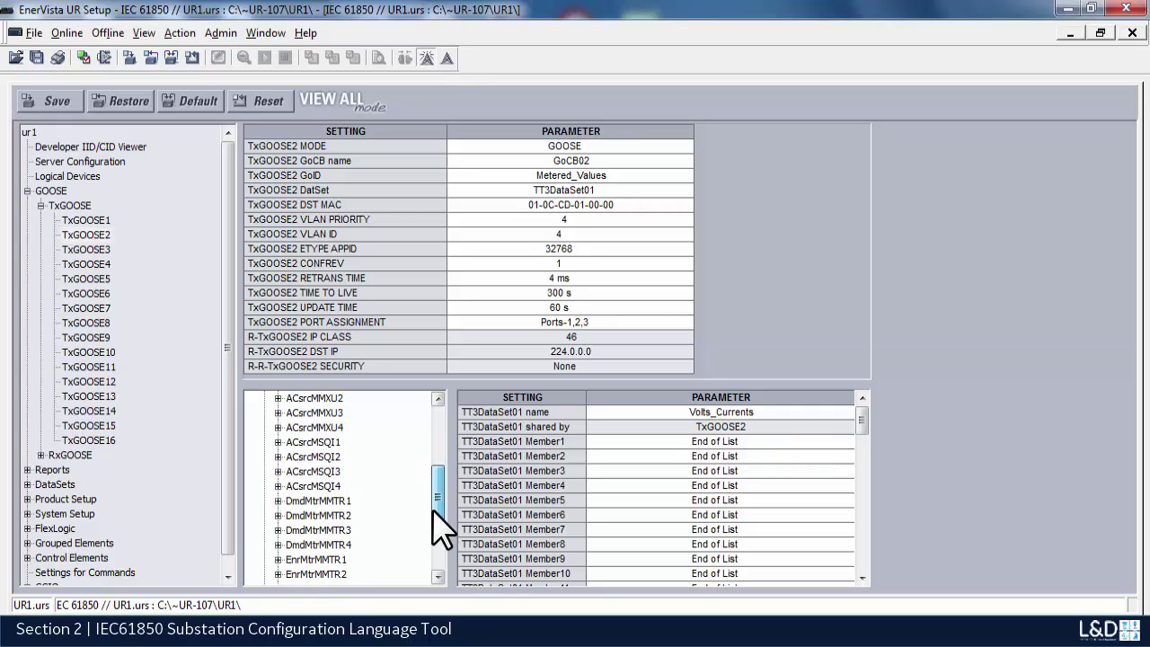
{"action": "left_click_drag", "start_coordinate": [432, 513], "coordinate": [432, 482]}
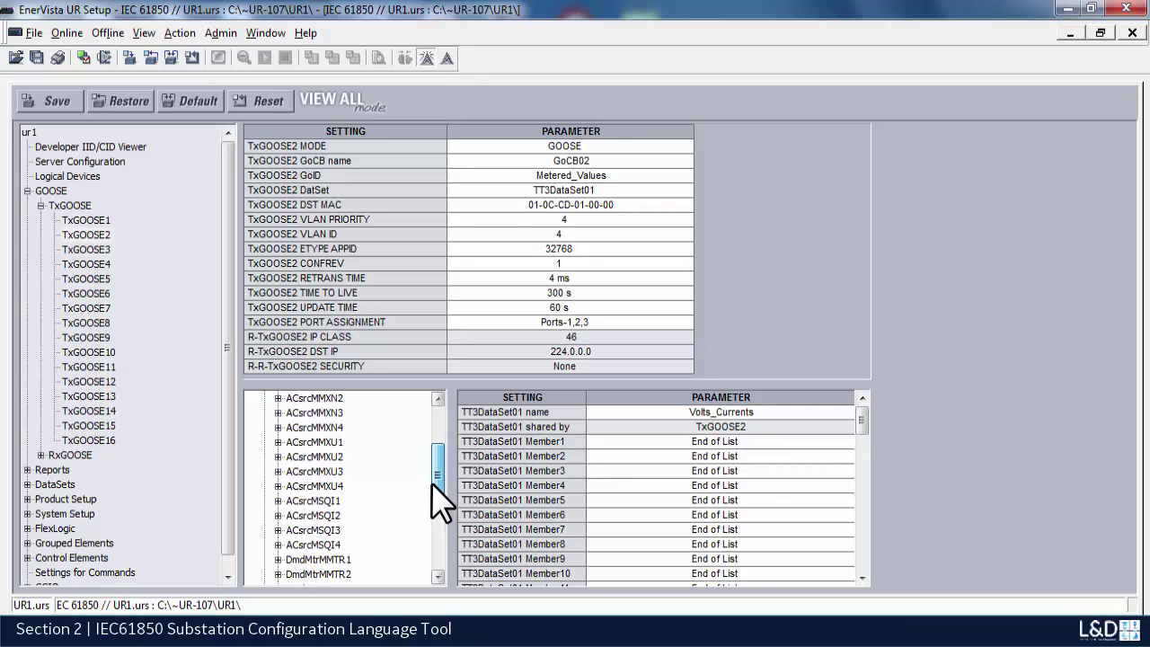
{"action": "left_click", "coordinate": [278, 442]}
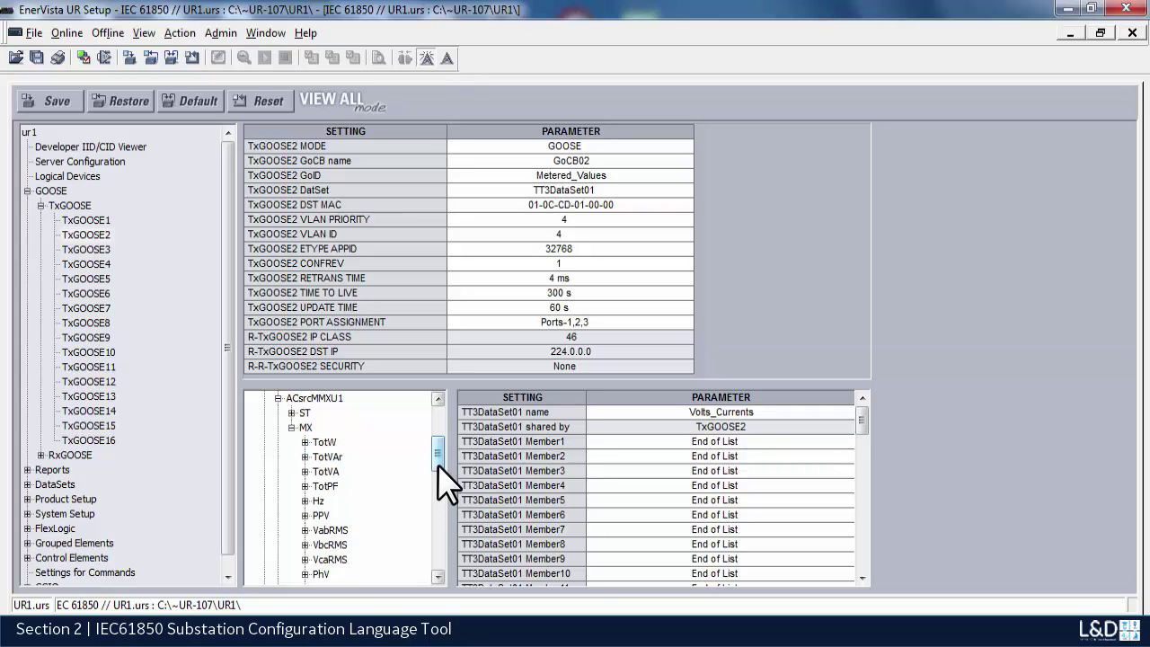
{"action": "left_click_drag", "start_coordinate": [438, 465], "coordinate": [436, 478]}
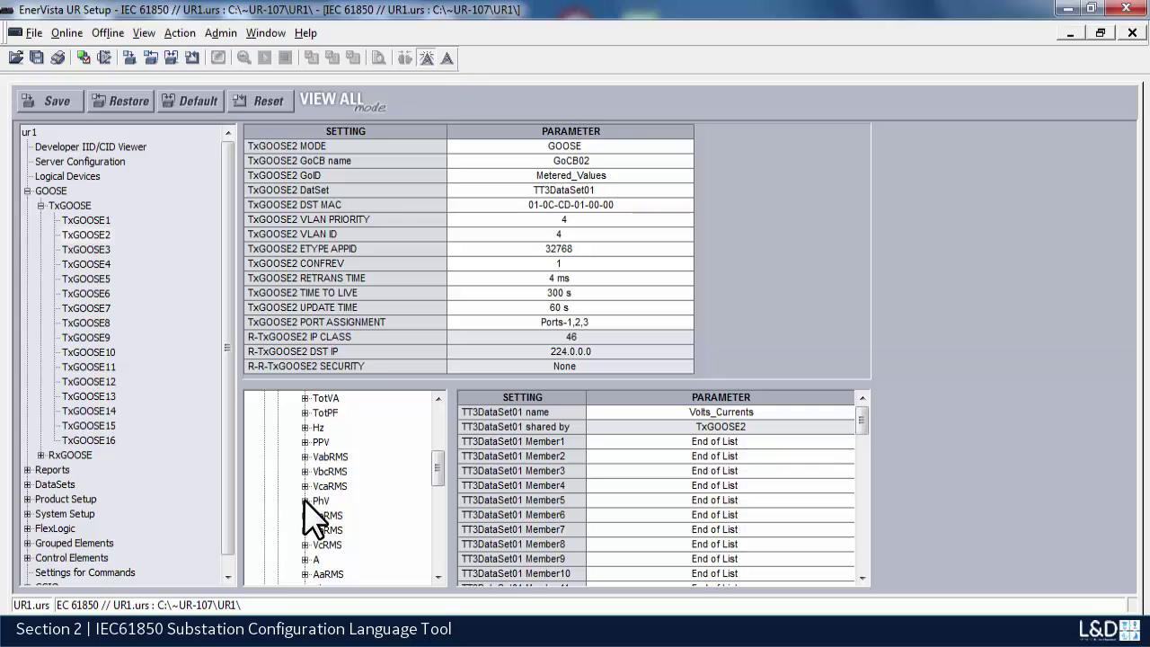
{"action": "left_click", "coordinate": [305, 500]}
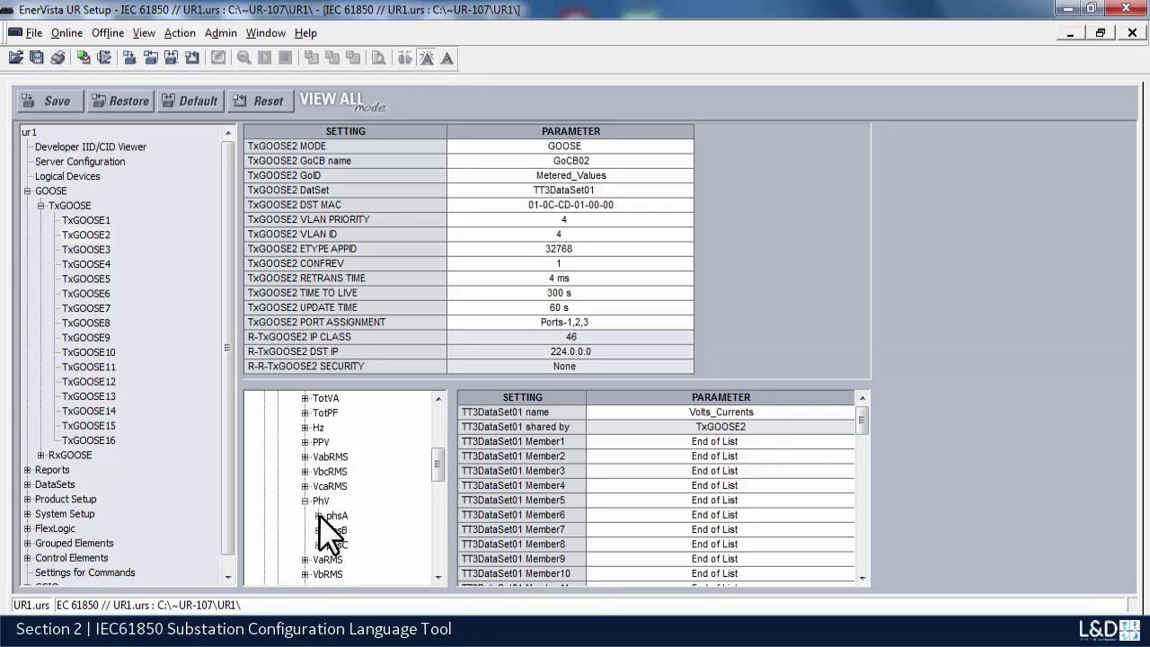
{"action": "left_click", "coordinate": [318, 515]}
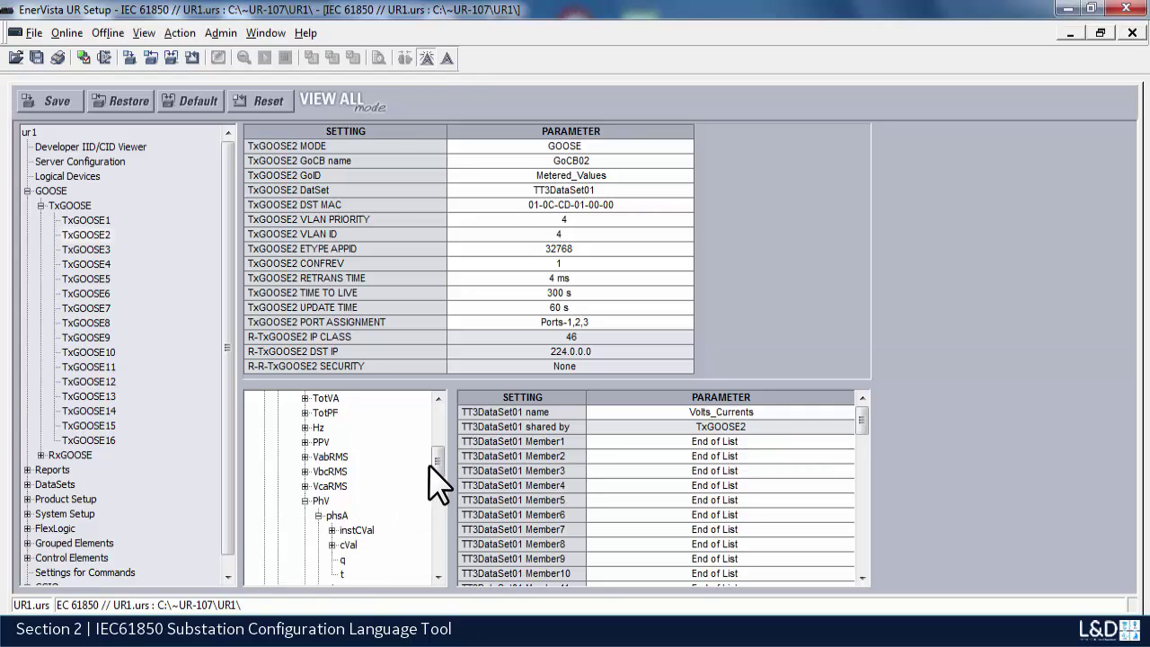
{"action": "left_click_drag", "start_coordinate": [439, 458], "coordinate": [441, 473]}
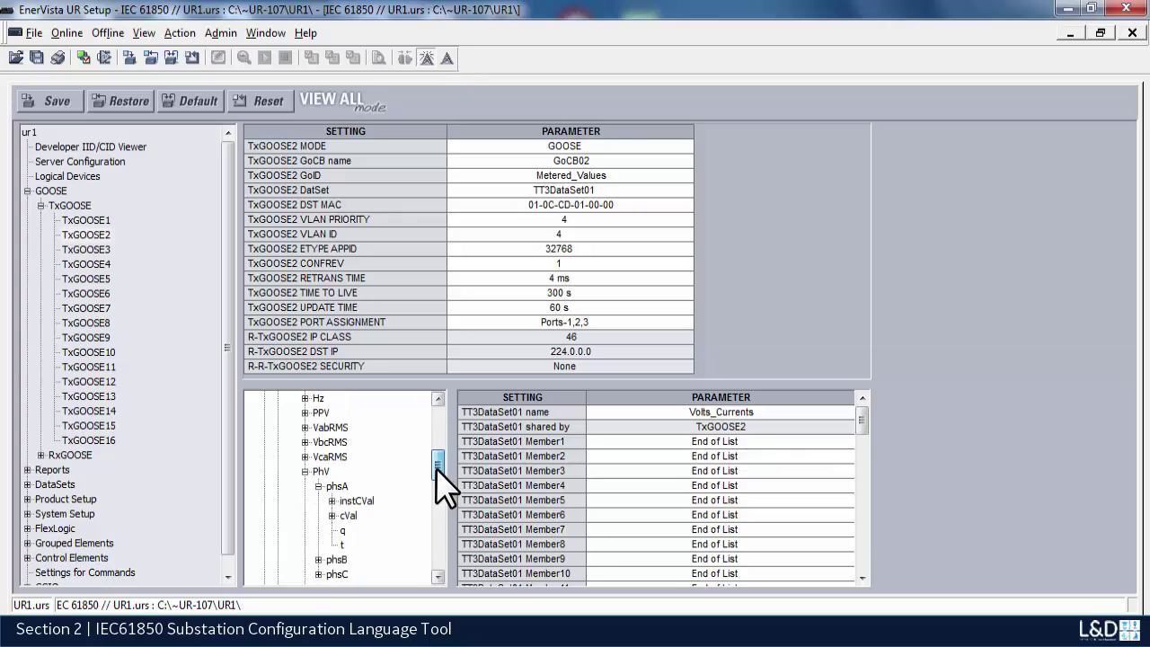
{"action": "left_click", "coordinate": [333, 515]}
{"action": "left_click", "coordinate": [346, 531]}
{"action": "left_click", "coordinate": [359, 528]}
{"action": "left_click_drag", "start_coordinate": [361, 528], "coordinate": [768, 440]}
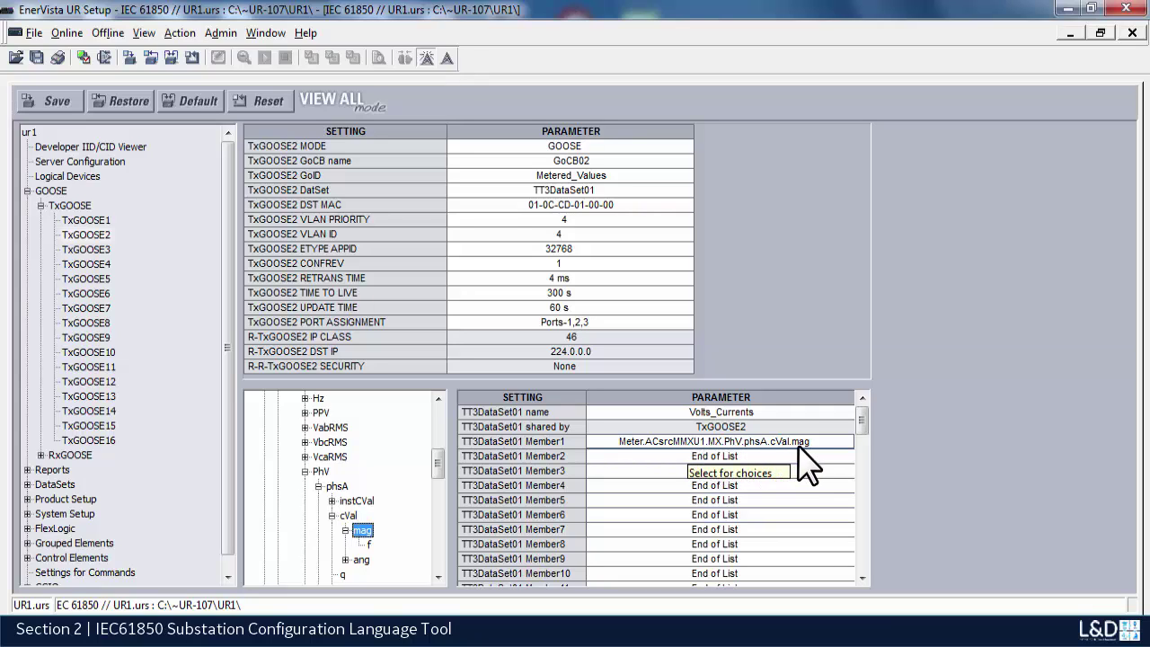
- Put Meter.ACsrcMMXU1.MX.A.phsA.cVal.mag into Member2 and save the settings
{"action": "double_click", "coordinate": [319, 472]}
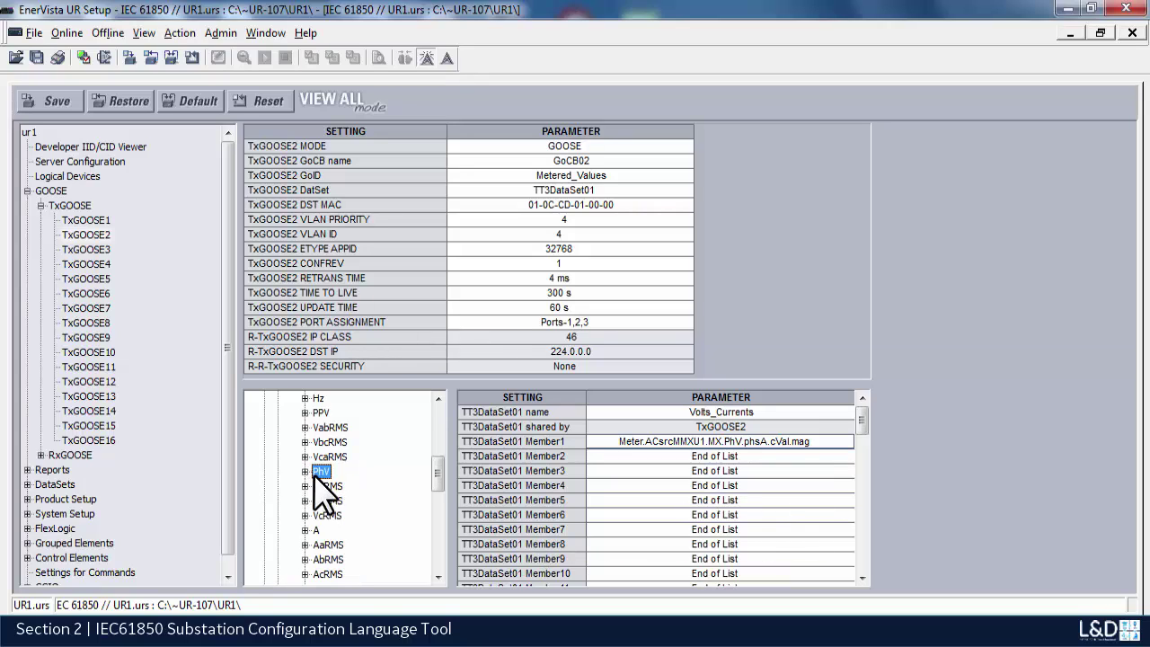
{"action": "left_click", "coordinate": [304, 530]}
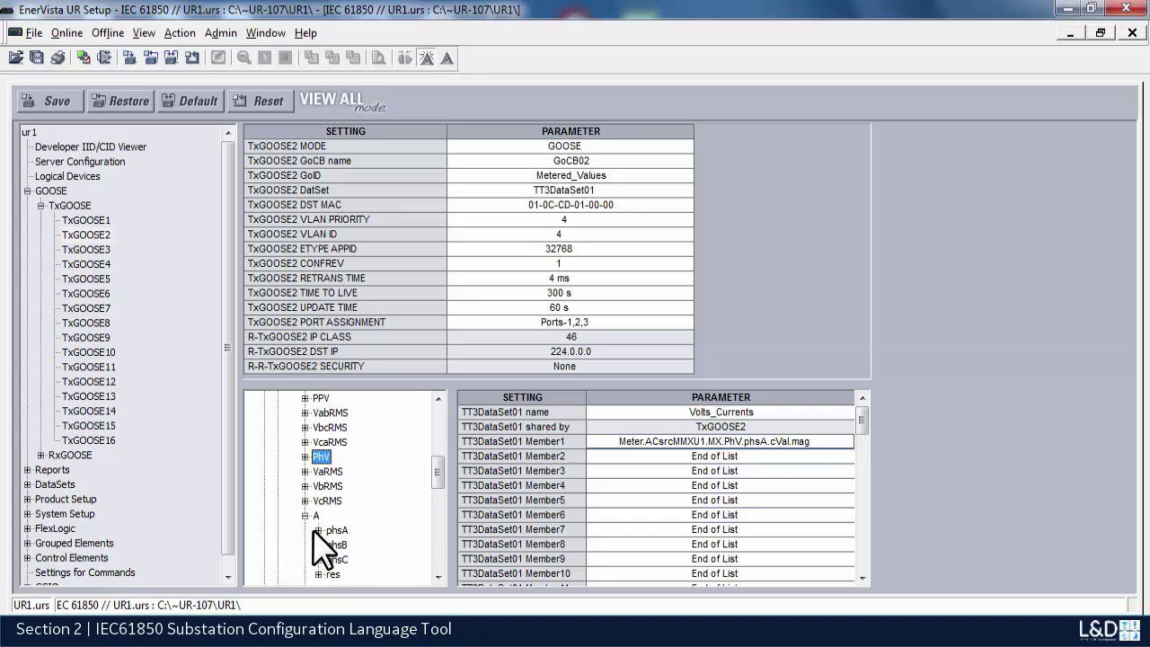
{"action": "left_click", "coordinate": [318, 530]}
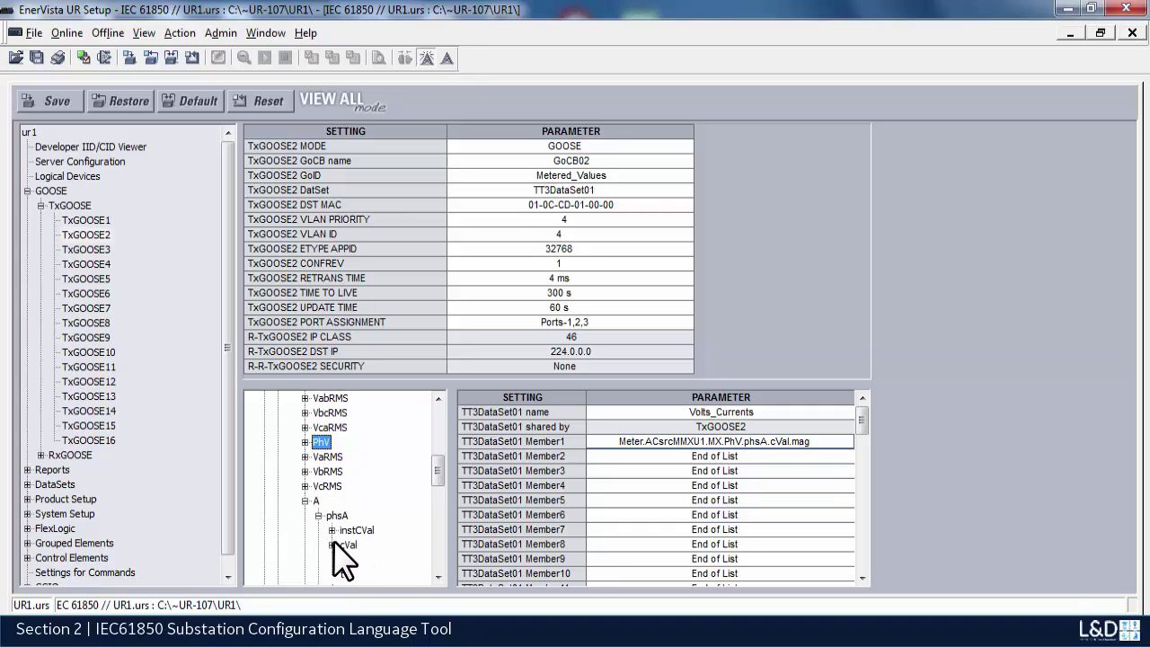
{"action": "left_click", "coordinate": [333, 543]}
{"action": "left_click_drag", "start_coordinate": [349, 560], "coordinate": [689, 459]}
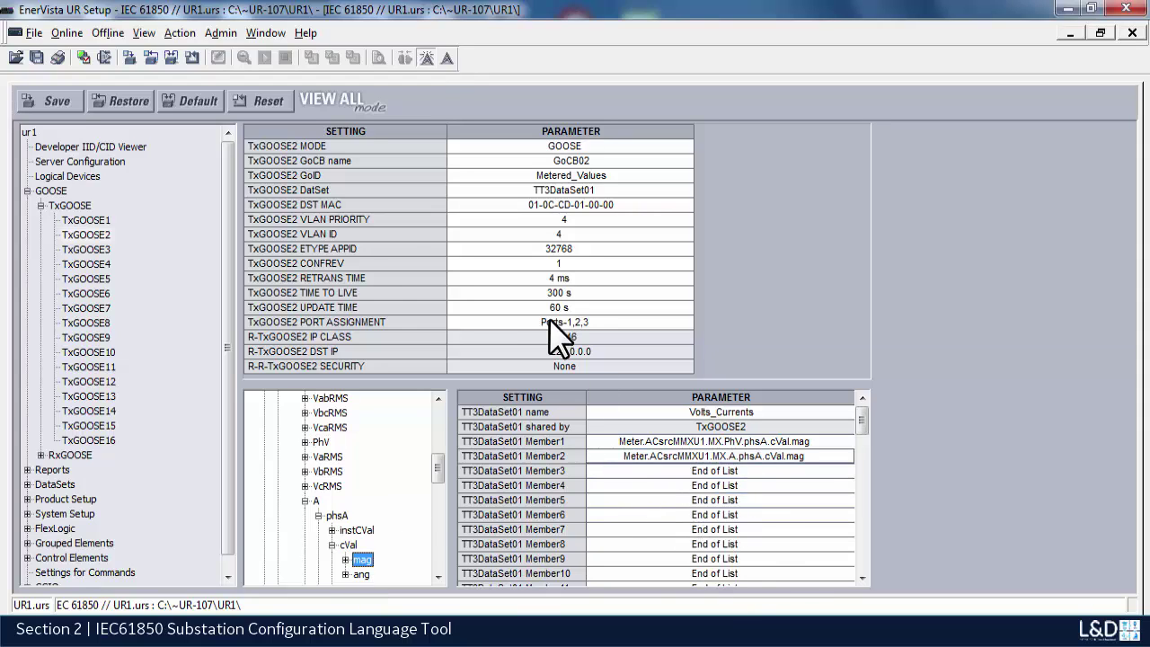
{"action": "left_click", "coordinate": [62, 99]}
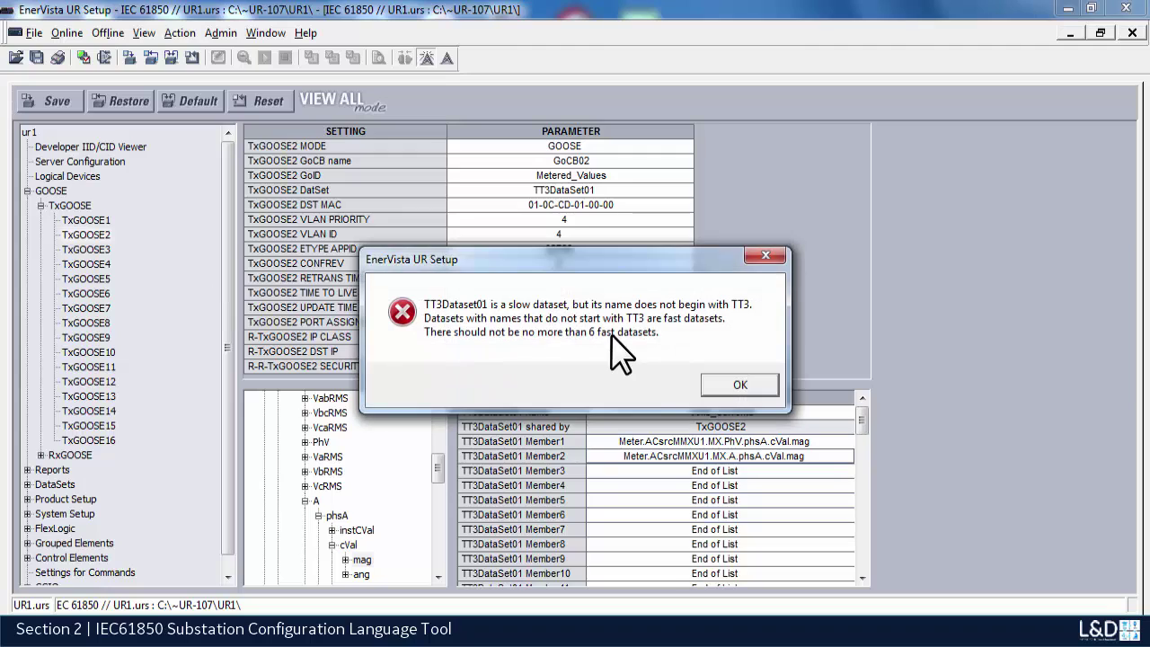
- Dismiss the dataset-naming error, retry Save, and acknowledge the 'Not all settings were saved' warning
{"action": "key", "text": "Return"}
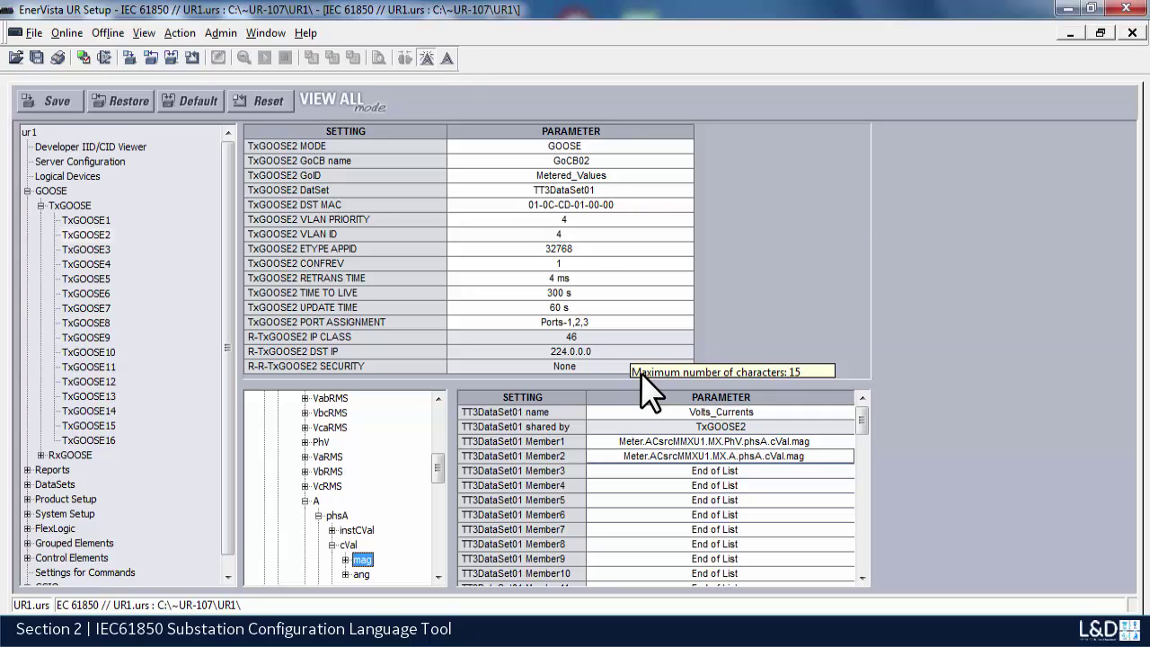
{"action": "left_click", "coordinate": [42, 100]}
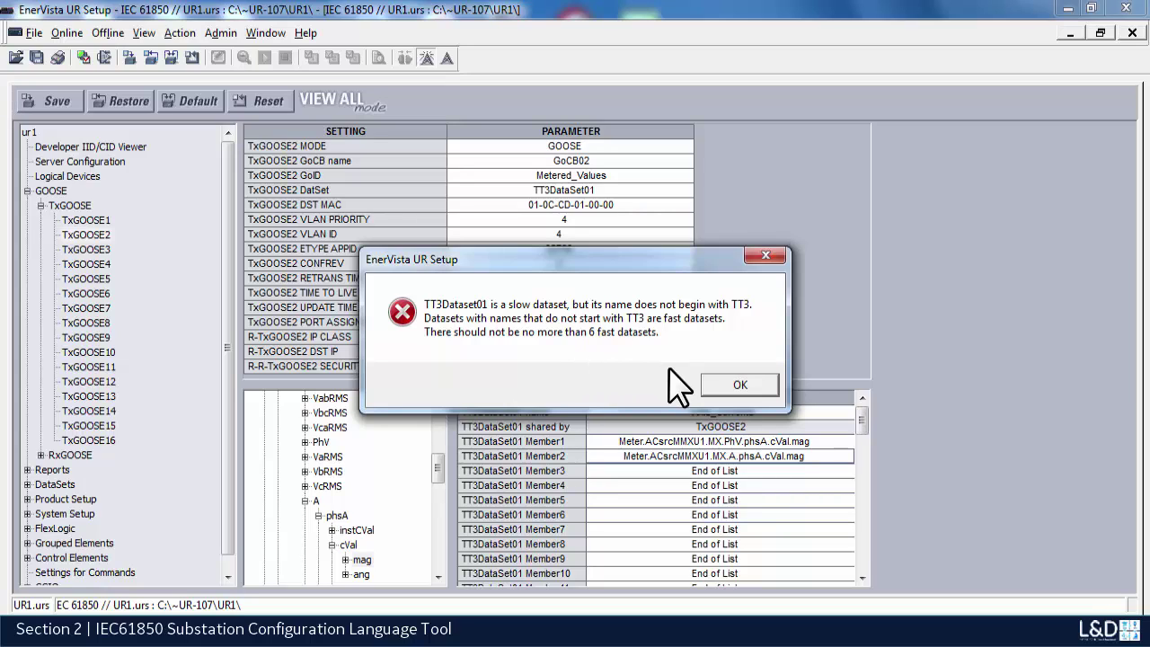
{"action": "left_click", "coordinate": [726, 382]}
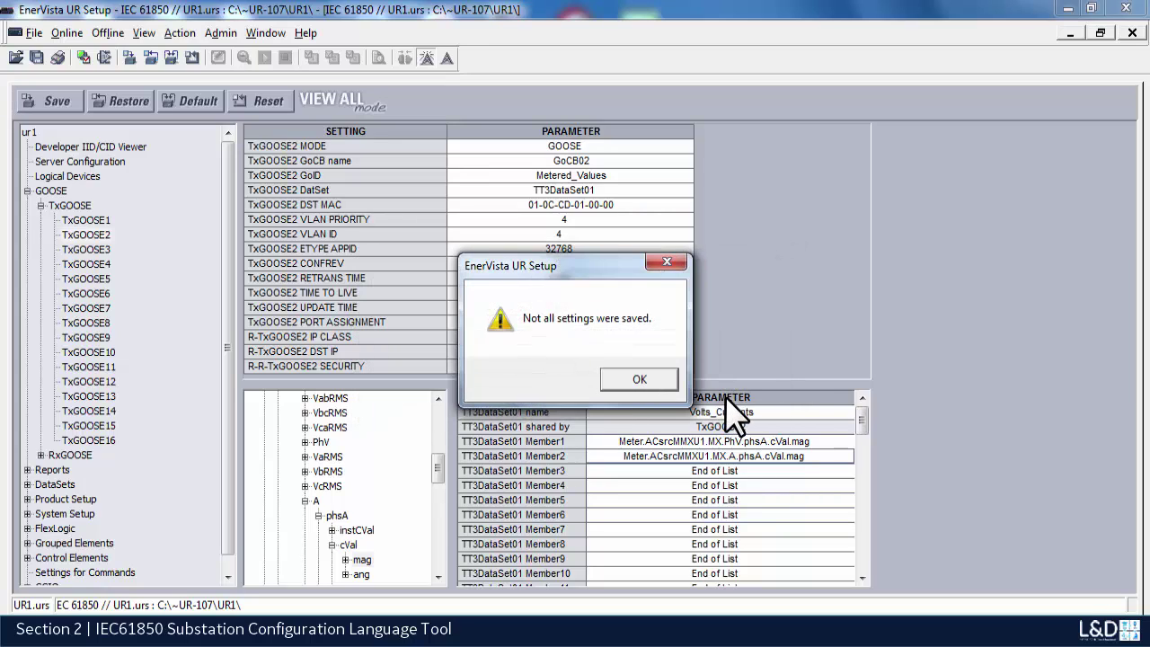
{"action": "left_click", "coordinate": [645, 388]}
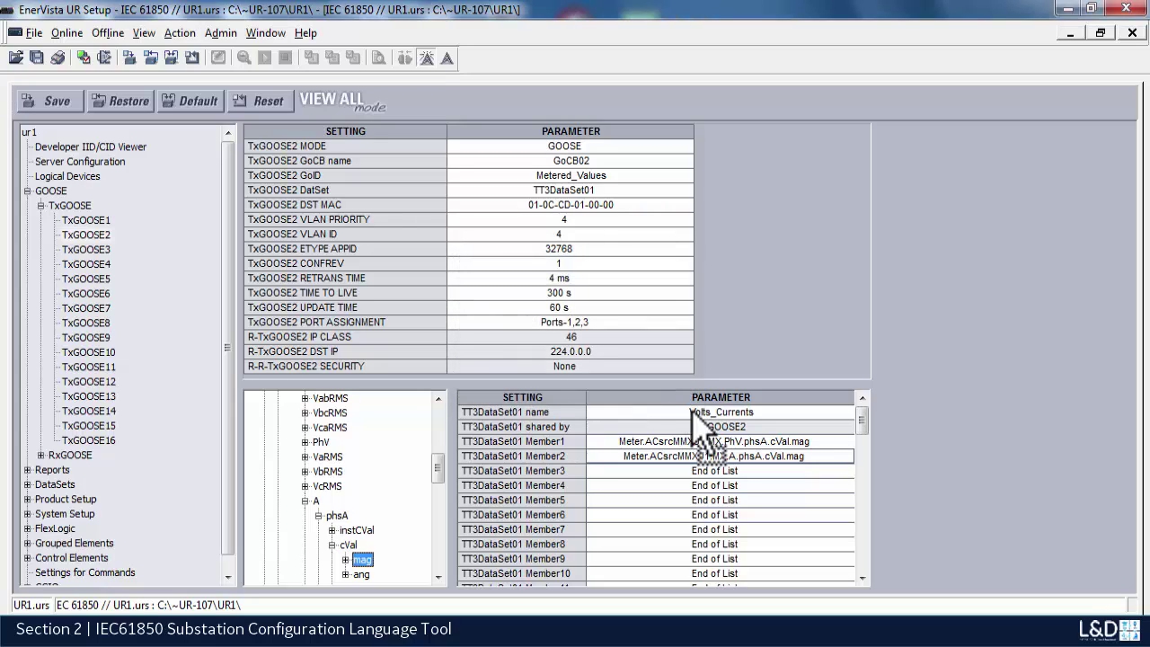
- Add the prefix TT3_ to the dataset name Volts_Currents
{"action": "left_click", "coordinate": [692, 412]}
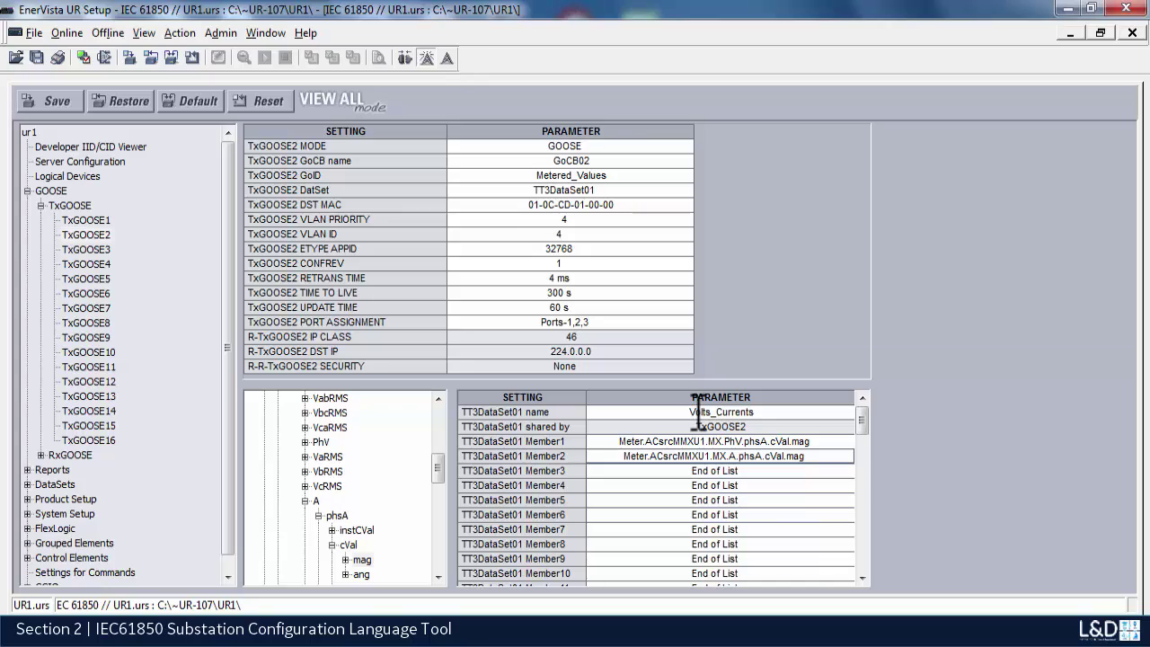
{"action": "type", "text": "TT3_"}
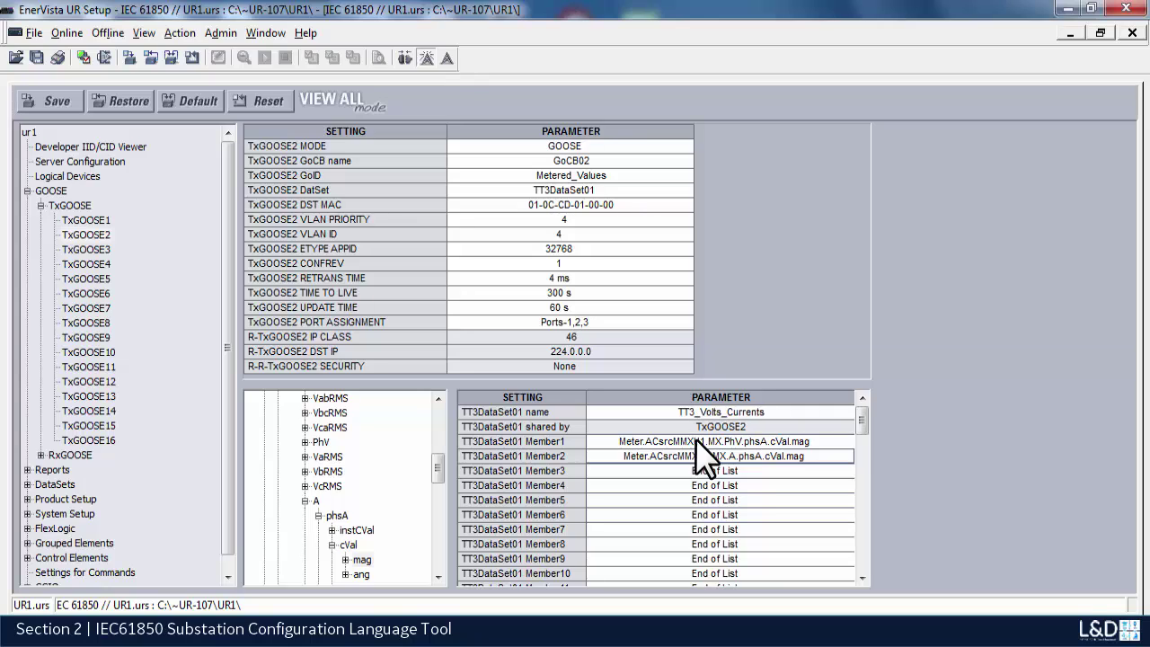